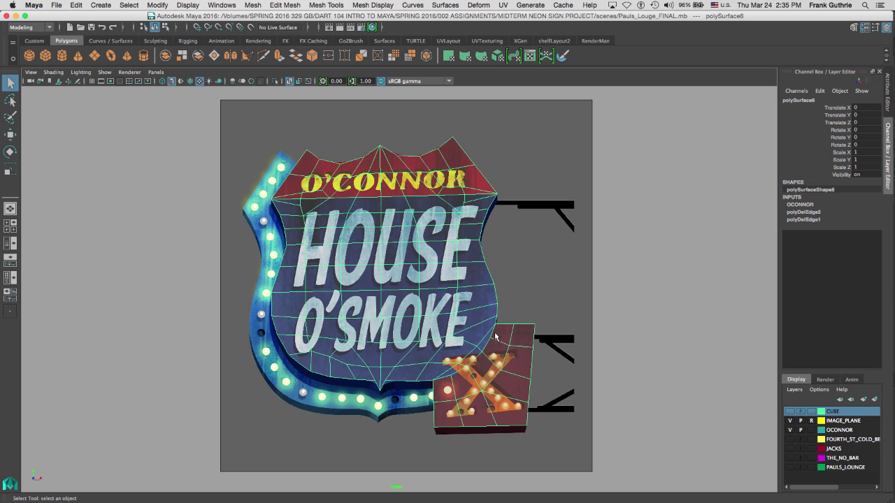
Display the sign mesh in plain shading without its texture and cycle the viewport background to black, focusing on the shield and X box junction.
left_click_drag(462, 297, 531, 354, "ctrl+alt")
key("3")
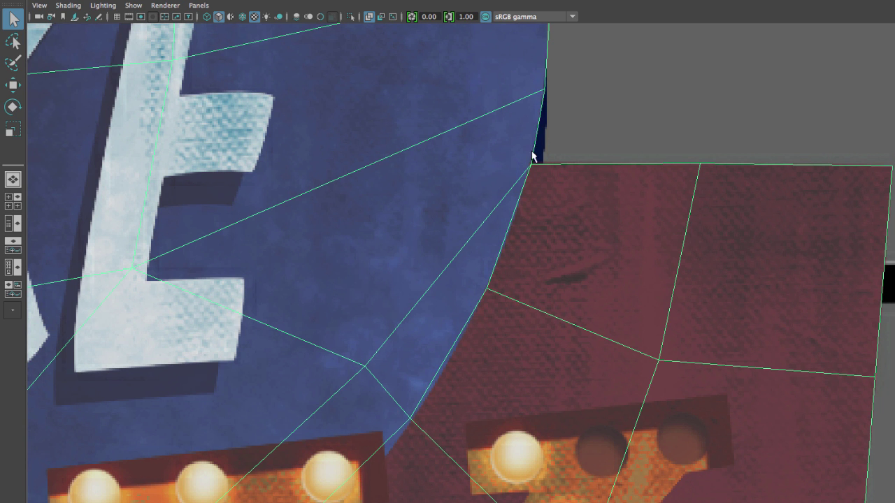
mouse_move(406, 351)
middle_mouse_down("alt")
mouse_move(413, 322)
mouse_move(576, 58)
middle_mouse_up("alt")
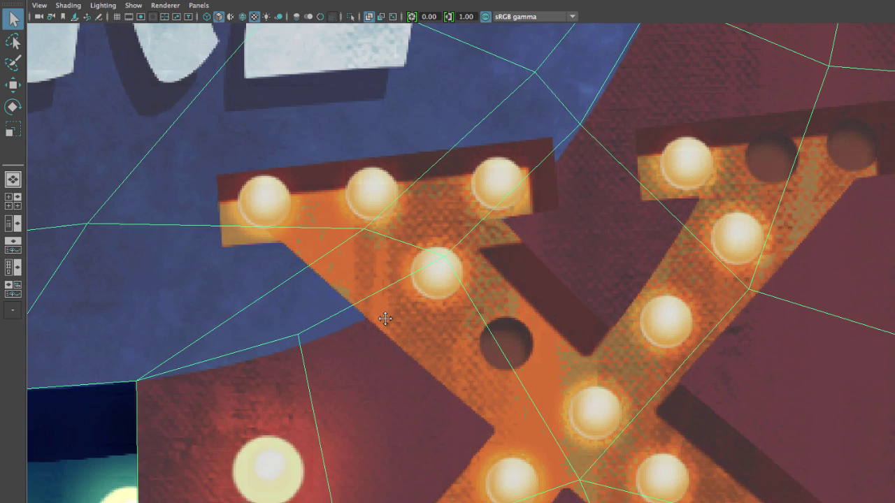
middle_click_drag(387, 318, 584, 182, "alt")
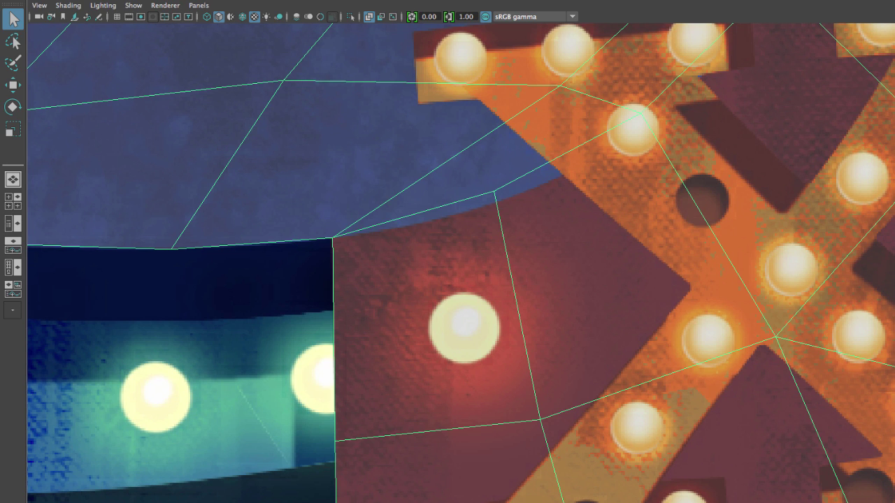
key("5")
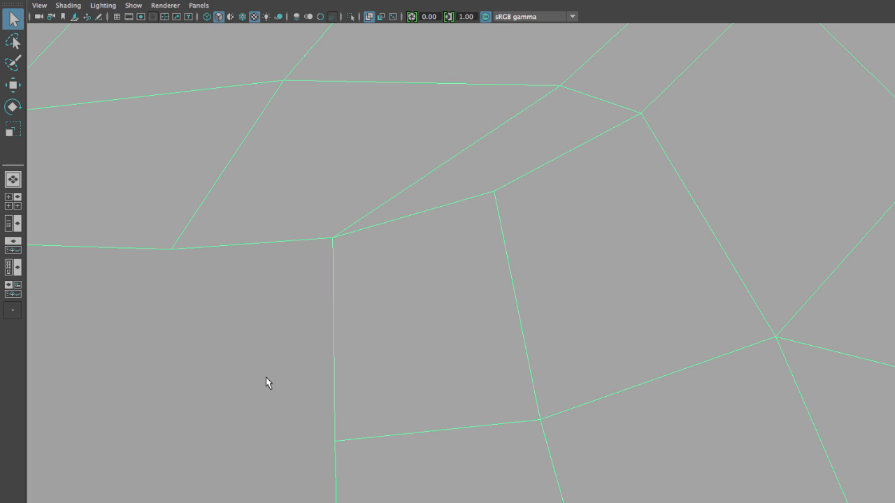
key("alt+b")
key("alt+b")
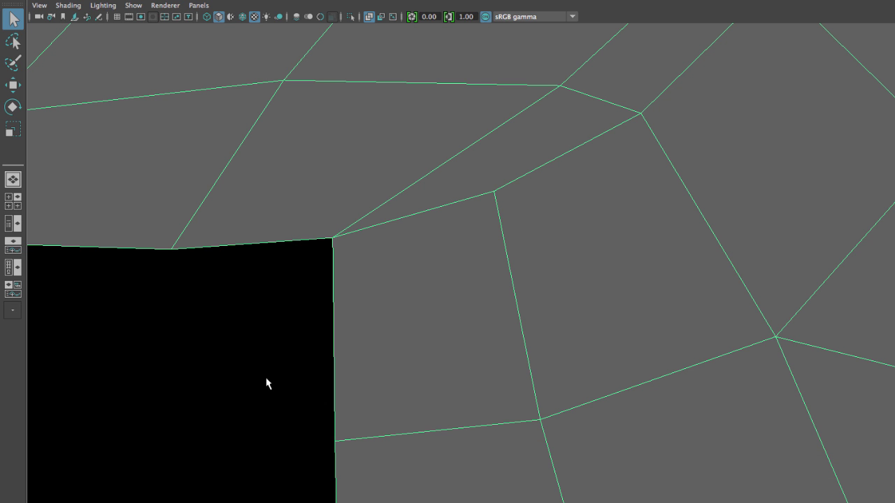
middle_click_drag(277, 334, 287, 383, "alt")
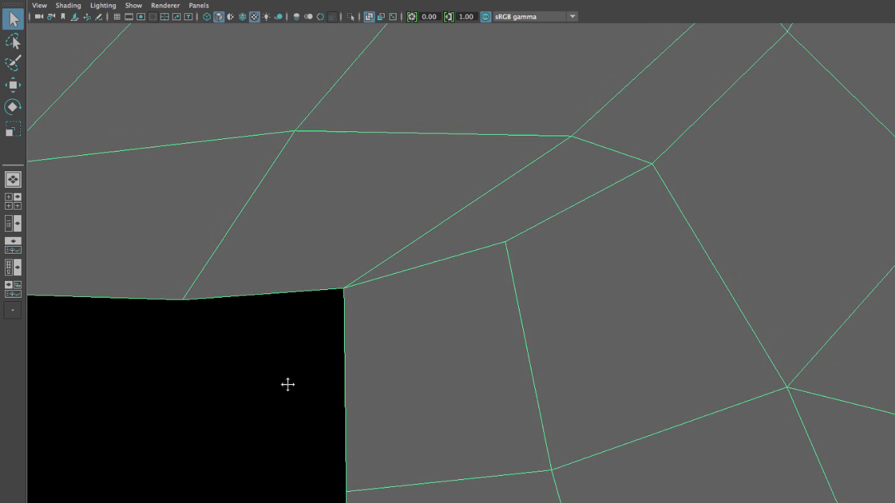
left_click(370, 16)
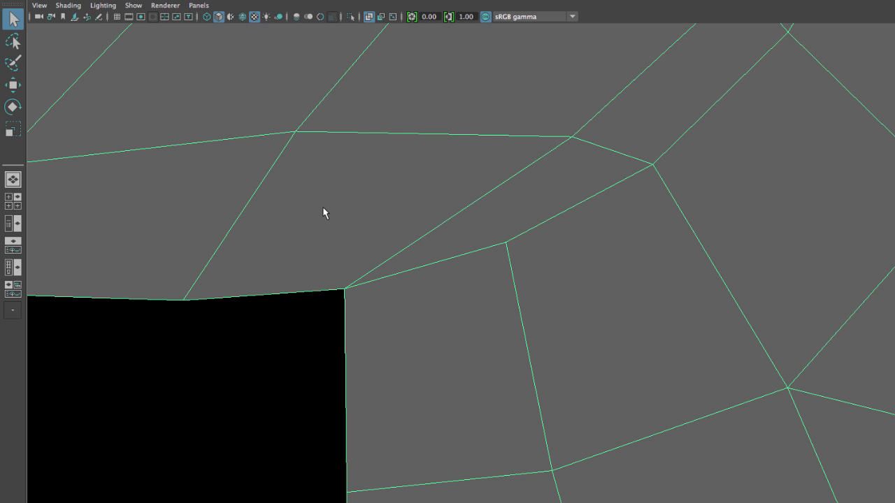
Insert two edge loops, one on each side of the narrow strip of faces where the shield meets the X box.
key("F11")
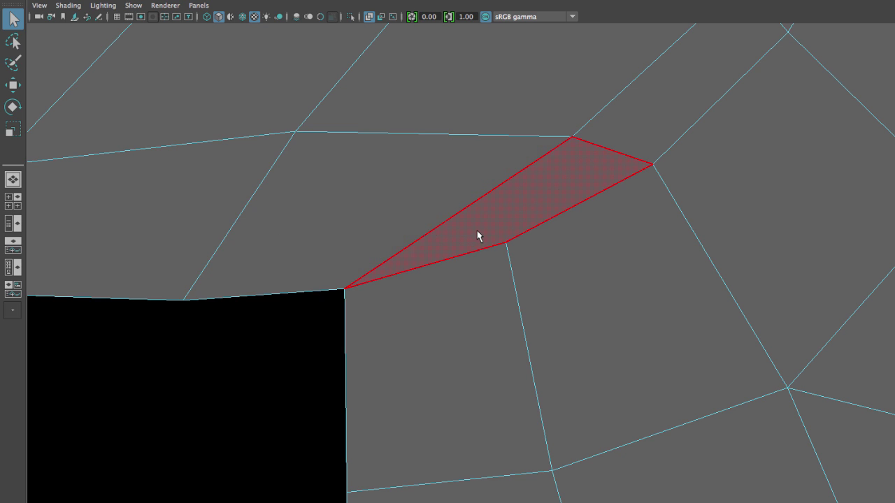
middle_click_drag(453, 297, 518, 216, "alt")
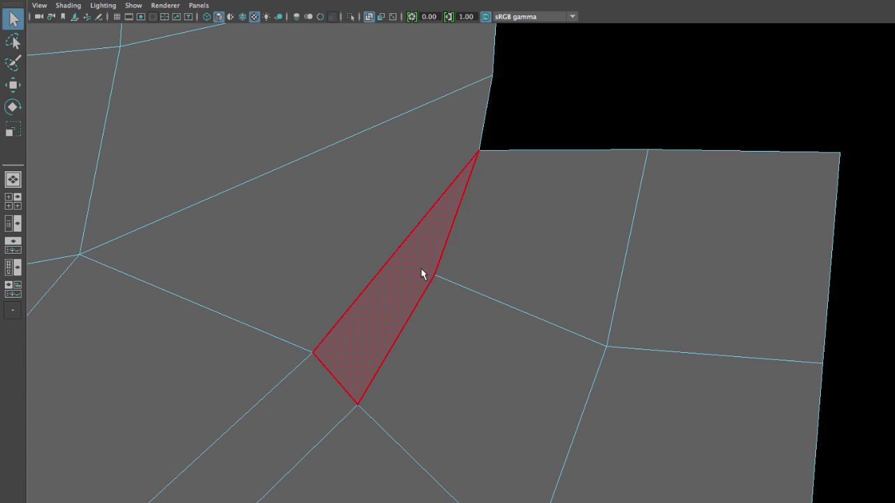
right_click_drag(467, 204, 438, 230, "alt")
middle_click_drag(475, 201, 558, 98, "alt")
right_click_drag(544, 156, 603, 170, "alt")
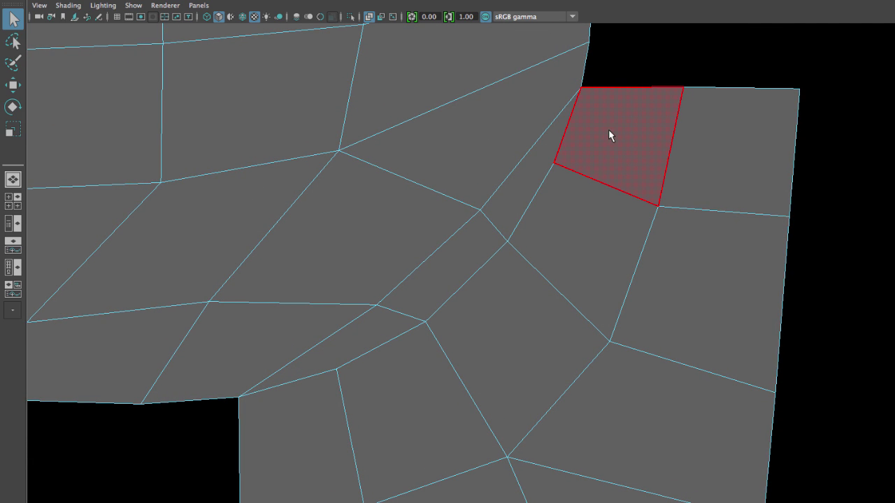
right_click_drag(608, 132, 612, 91)
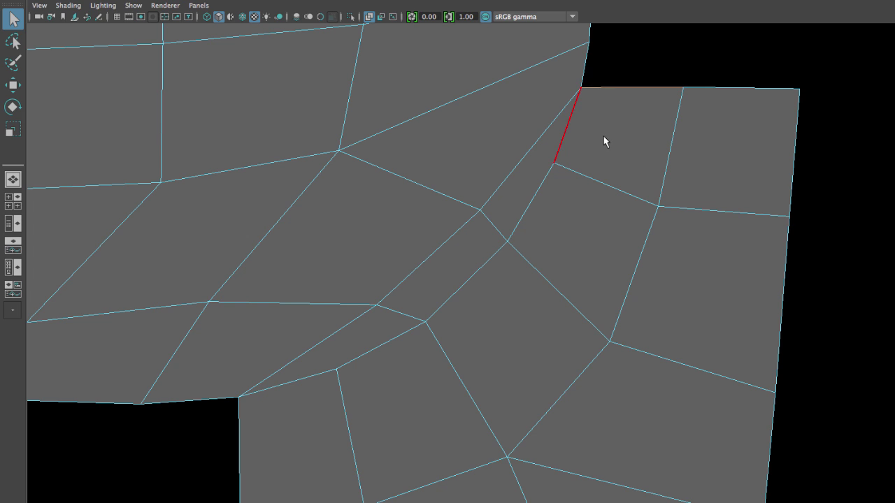
right_click_drag(606, 134, 599, 215, "shift")
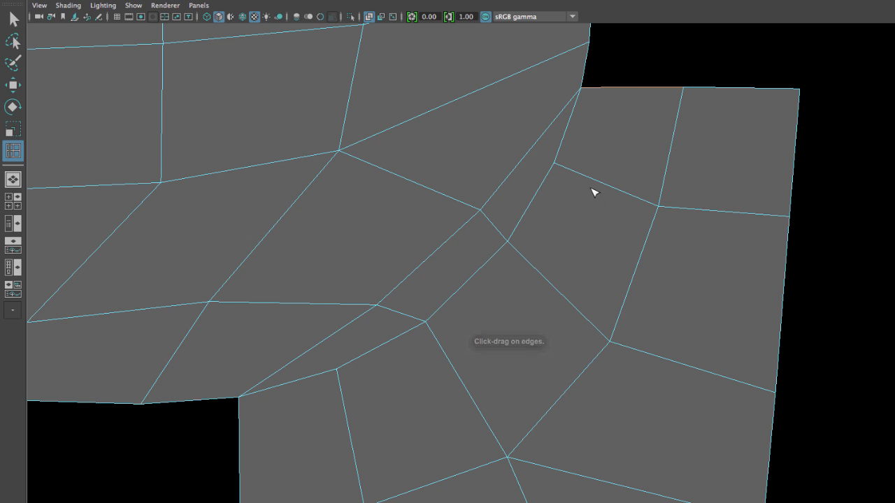
left_click(558, 171)
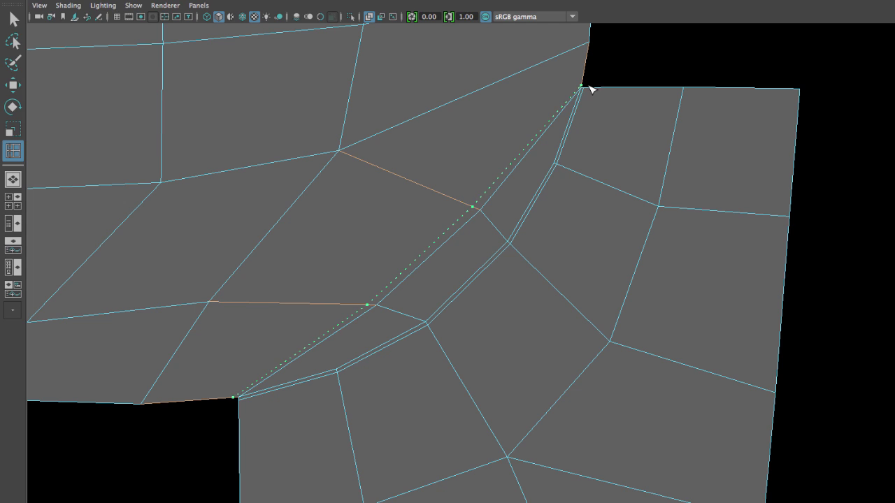
left_click(590, 88)
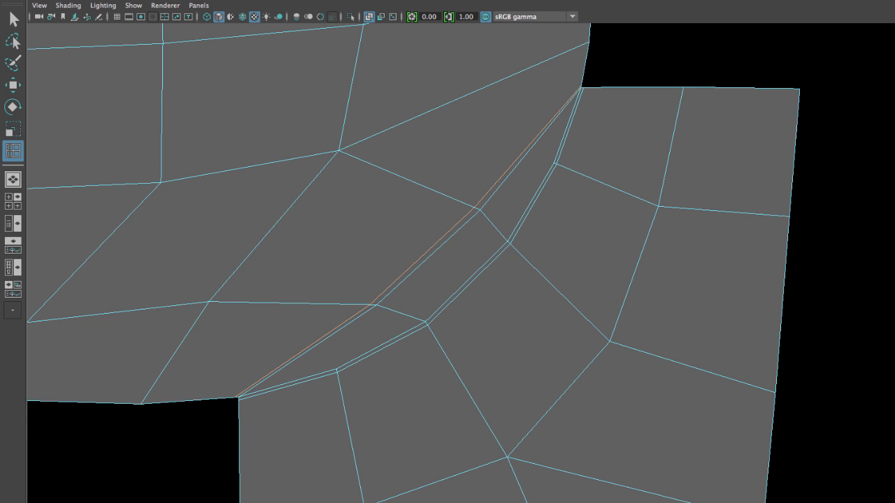
key("6")
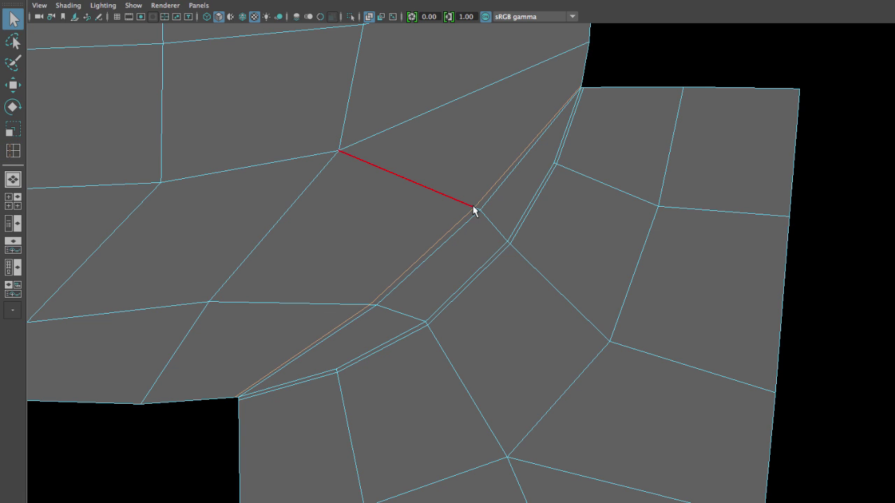
Move the two middle vertices of the shield-side edge loop away from the strip, into the shield.
right_click_drag(473, 210, 428, 208)
left_click_drag(454, 191, 434, 189)
key("w")
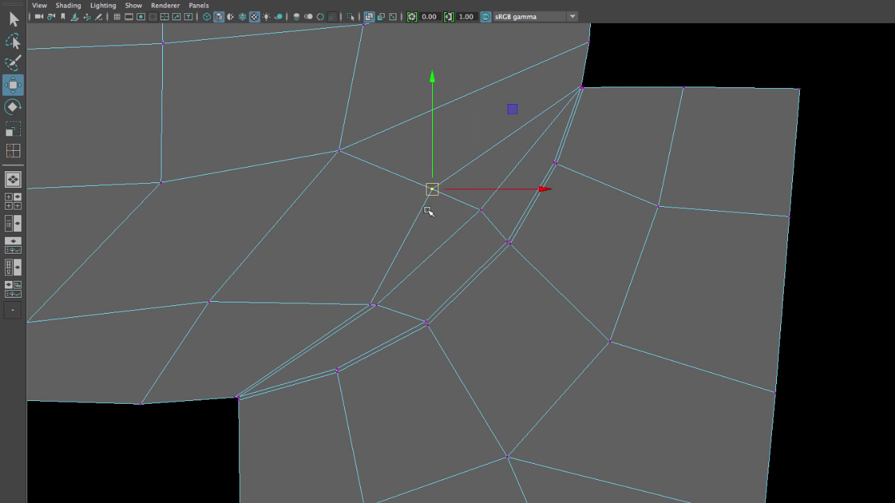
left_click_drag(358, 287, 314, 301)
Shift the neighbouring vertices inside the lower part of the shield up and sideways to even out the face sizes.
left_click(341, 150)
left_click_drag(340, 150, 366, 124)
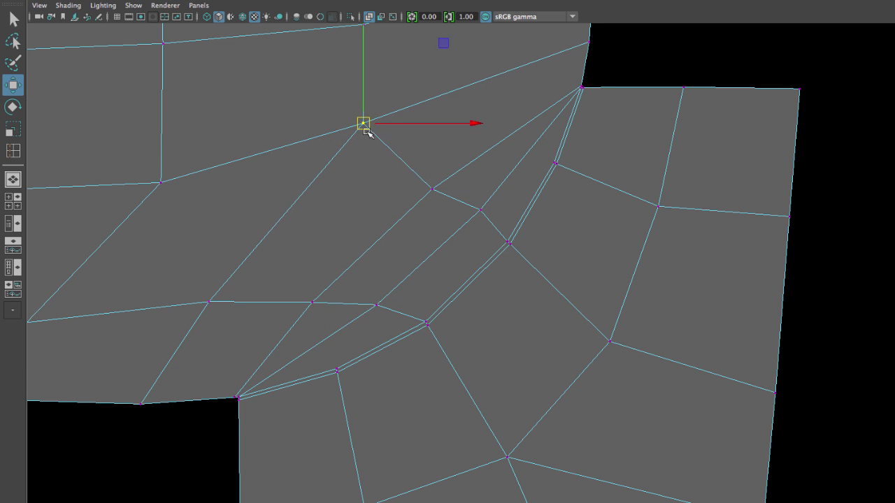
middle_click_drag(412, 134, 428, 275, "alt")
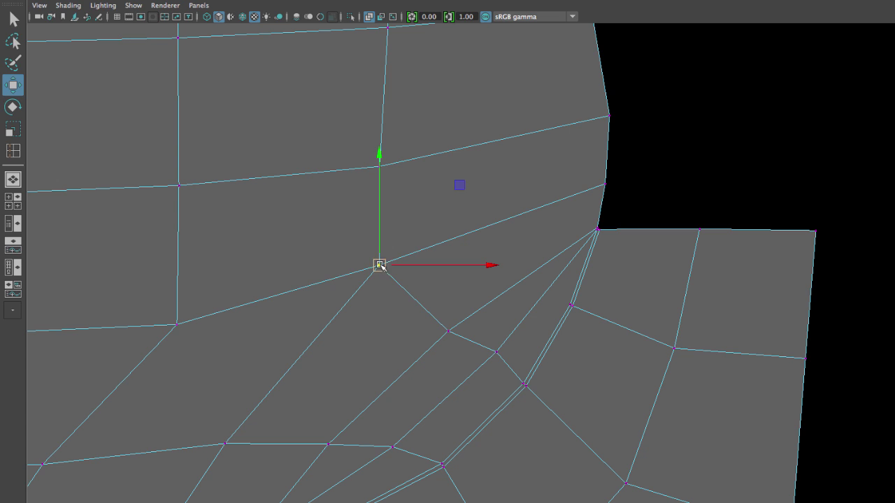
left_click_drag(379, 265, 393, 261)
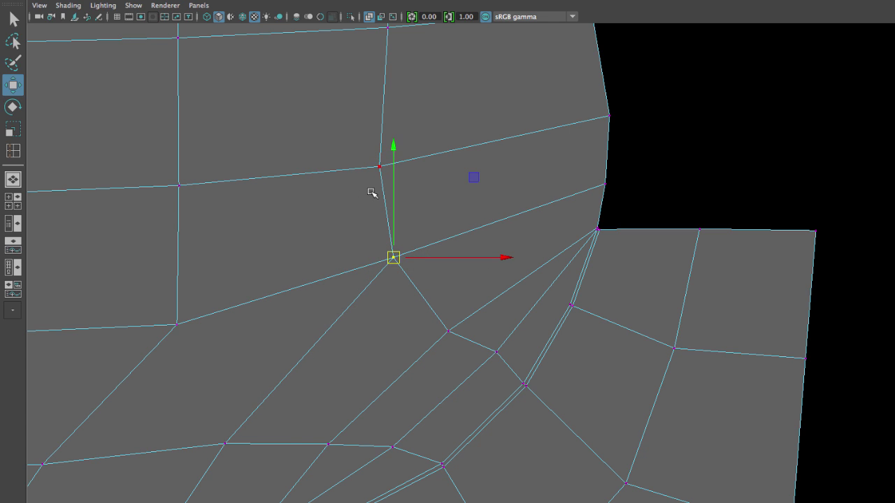
left_click(379, 167)
left_click_drag(380, 168, 385, 149)
left_click_drag(166, 201, 178, 155)
middle_click_drag(308, 219, 614, 119, "alt")
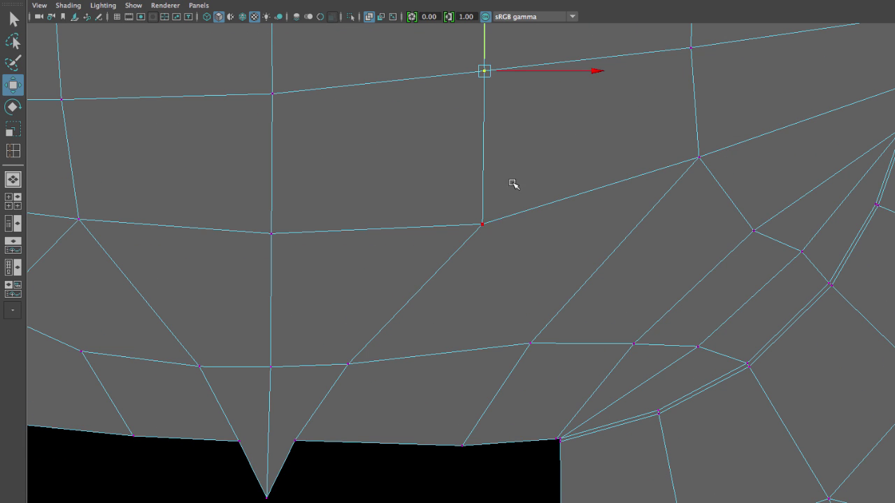
left_click(483, 225)
left_click_drag(496, 224, 471, 224)
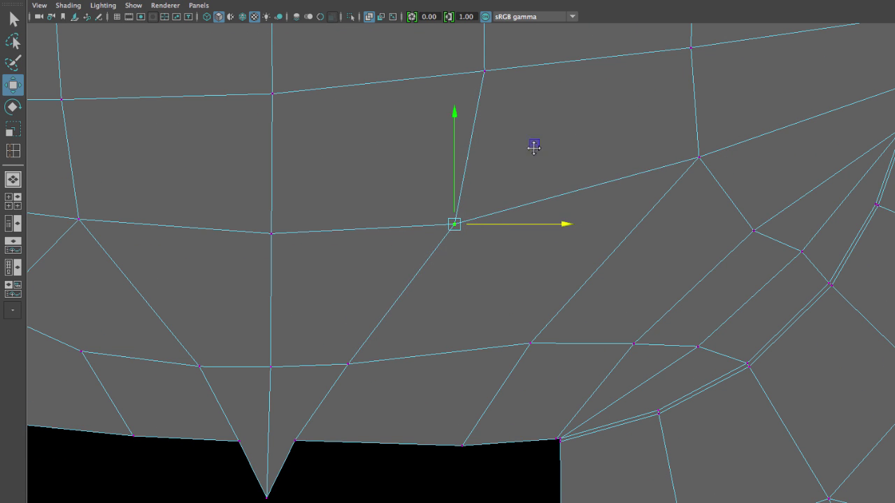
Adjust the shield-side loop vertex and the adjacent strip vertex near the upper corner to space their edges evenly.
middle_click_drag(696, 125, 457, 166, "alt")
left_click(513, 270)
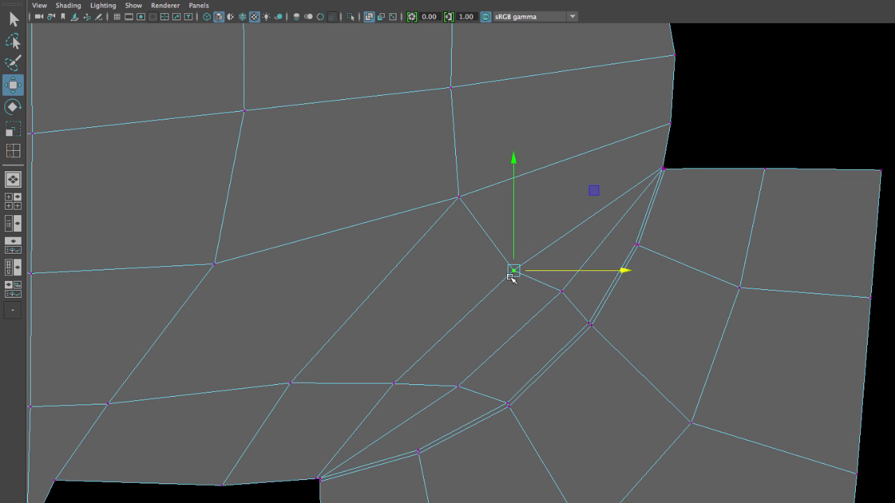
left_click_drag(513, 270, 510, 259)
left_click(563, 290)
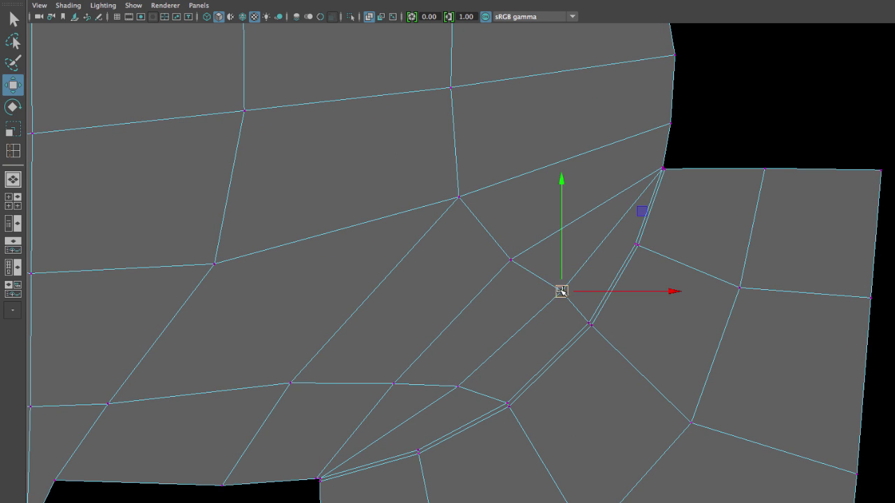
left_click_drag(561, 292, 550, 297)
Pull the upper two vertices of the box-side edge loop into the X box and shift the box's nearest interior vertex outward.
left_click(650, 240)
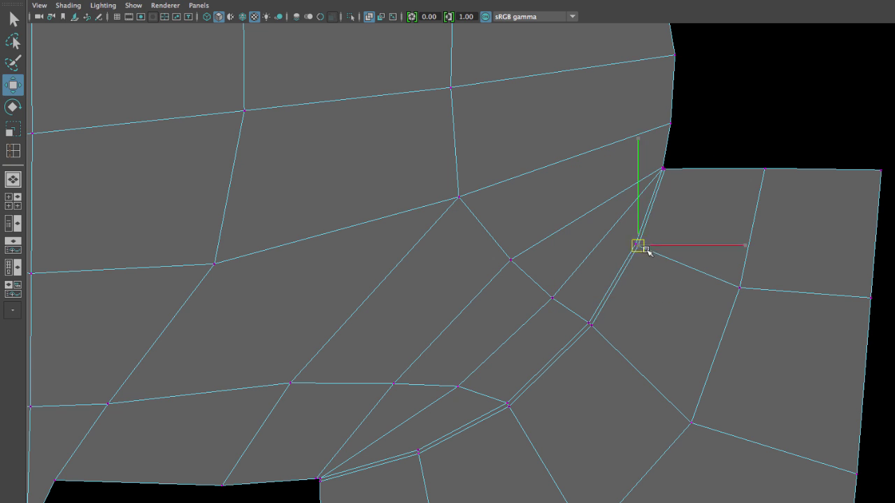
left_click_drag(636, 245, 662, 259)
left_click(744, 287)
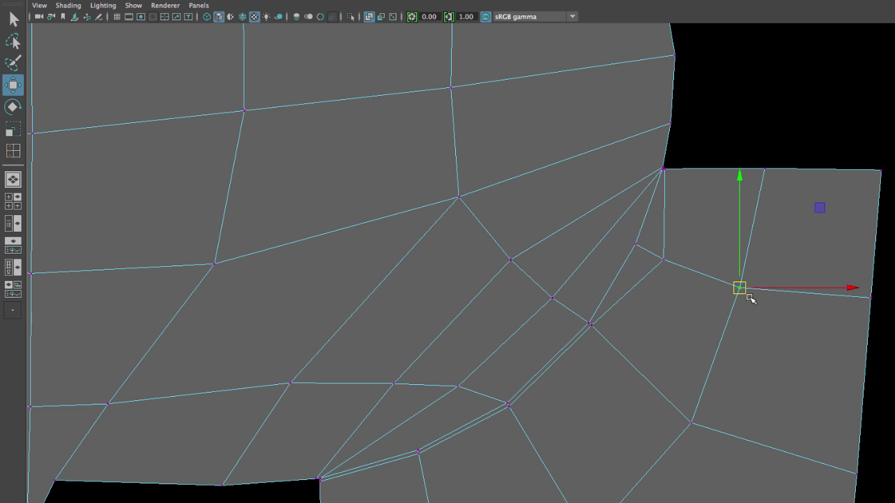
left_click_drag(745, 290, 766, 292)
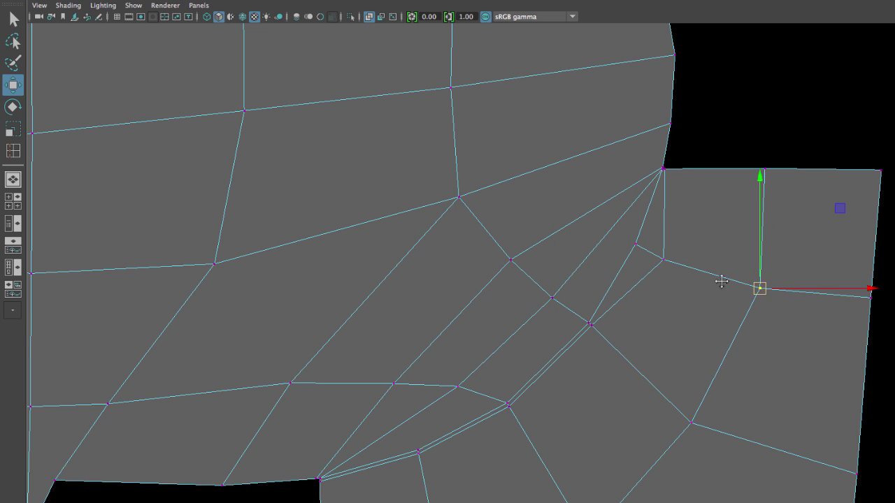
middle_click_drag(641, 344, 609, 221, "alt")
left_click(569, 213)
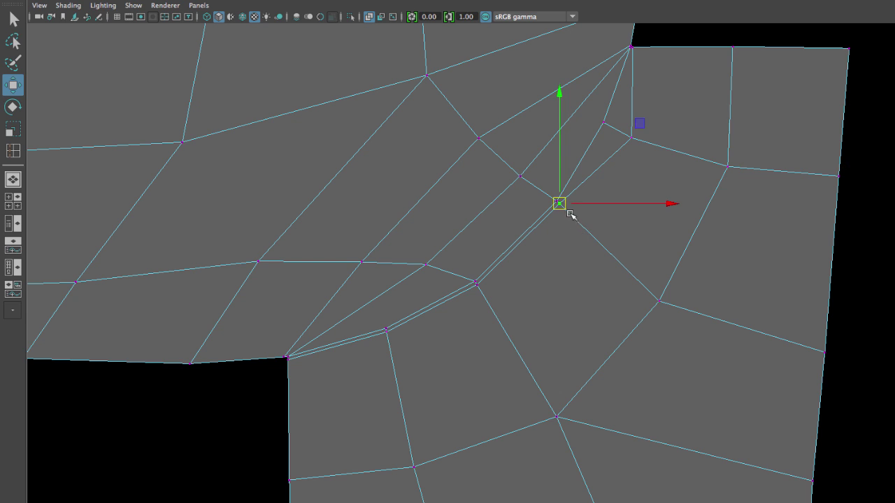
left_click_drag(563, 206, 584, 252)
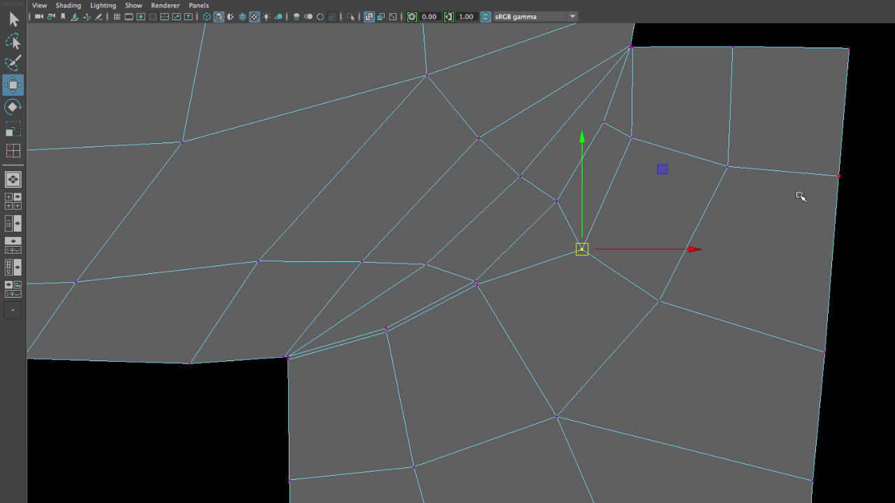
Lower the paired strip and loop vertices just beneath the upper corner of the X box to align with the adjacent rows.
left_click(604, 123)
left_click_drag(603, 123, 629, 145)
left_click(631, 137)
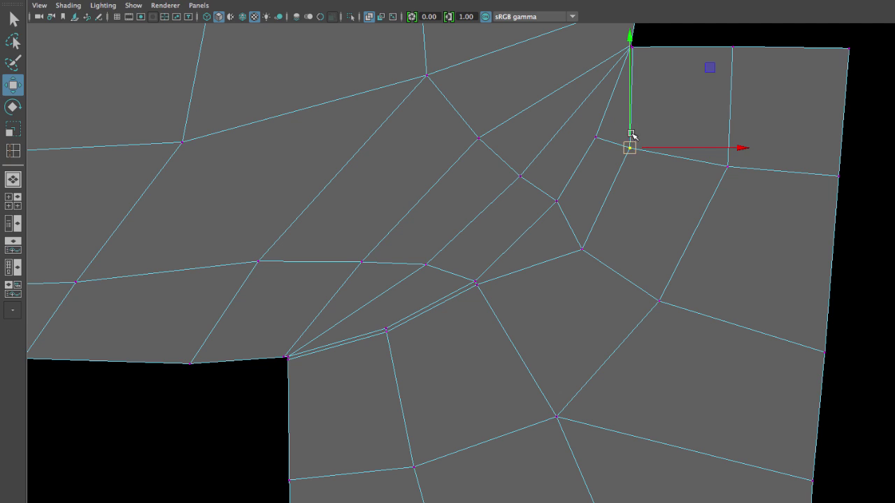
left_click(610, 61)
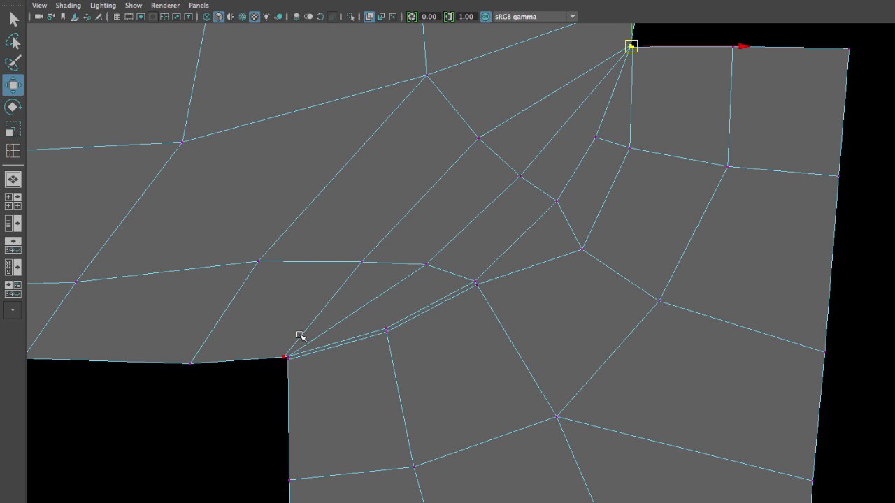
left_click(277, 372)
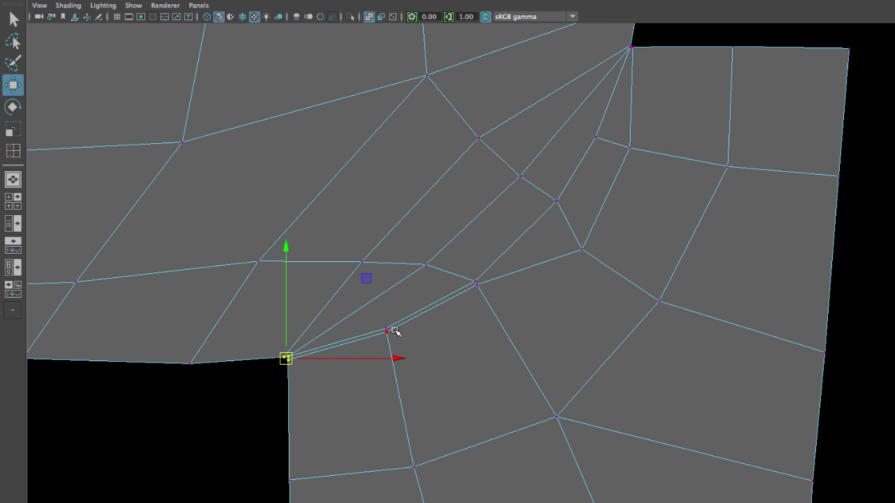
Pull the lower two vertices of the box-side loop down into the X box and straighten the diagonal row of vertices crossing the strip.
left_click(473, 297)
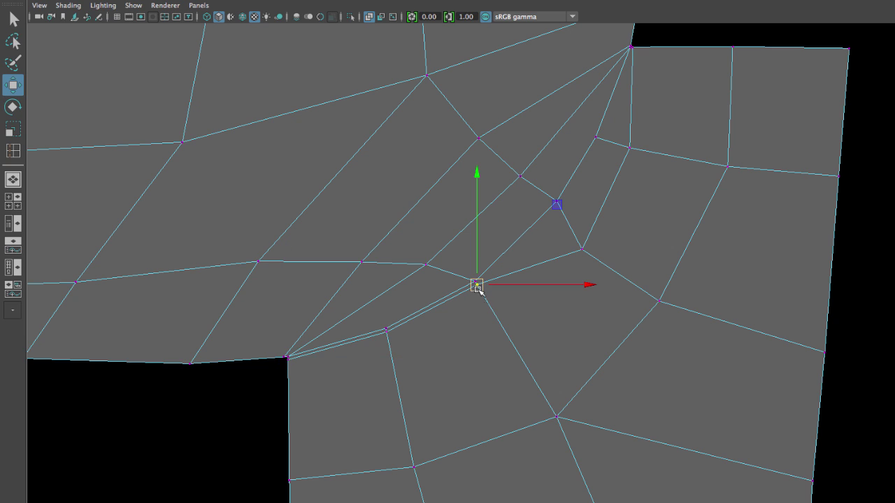
left_click_drag(480, 294, 513, 338)
left_click(559, 207)
left_click_drag(559, 207, 545, 219)
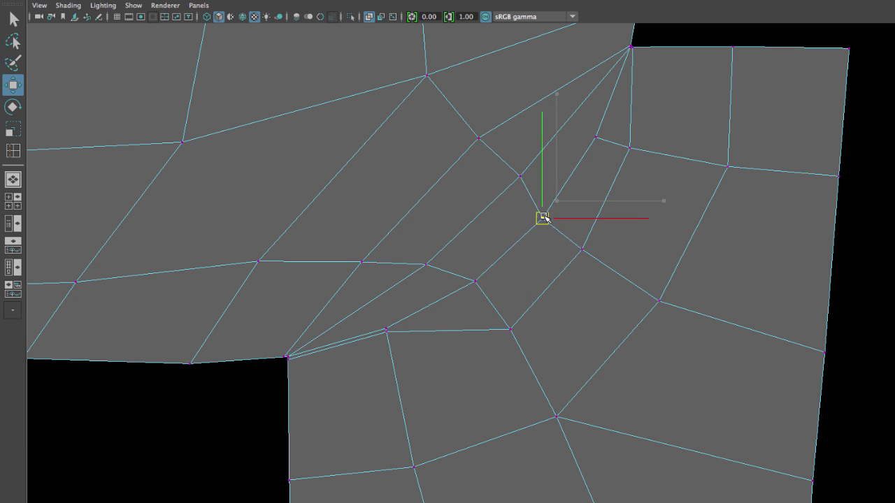
left_click(519, 175)
left_click_drag(520, 175, 513, 183)
mouse_move(469, 145)
left_mouse_down()
mouse_move(497, 127)
mouse_move(470, 142)
left_mouse_up()
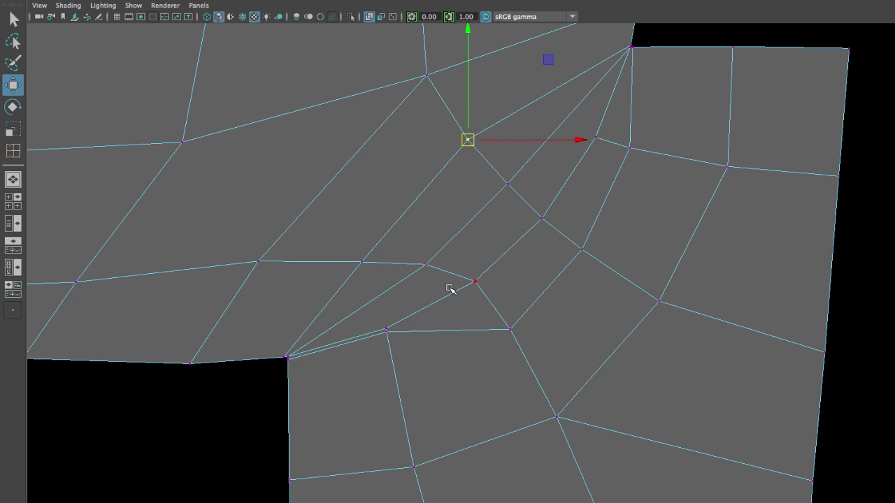
left_click(387, 333)
left_click_drag(386, 332, 390, 362)
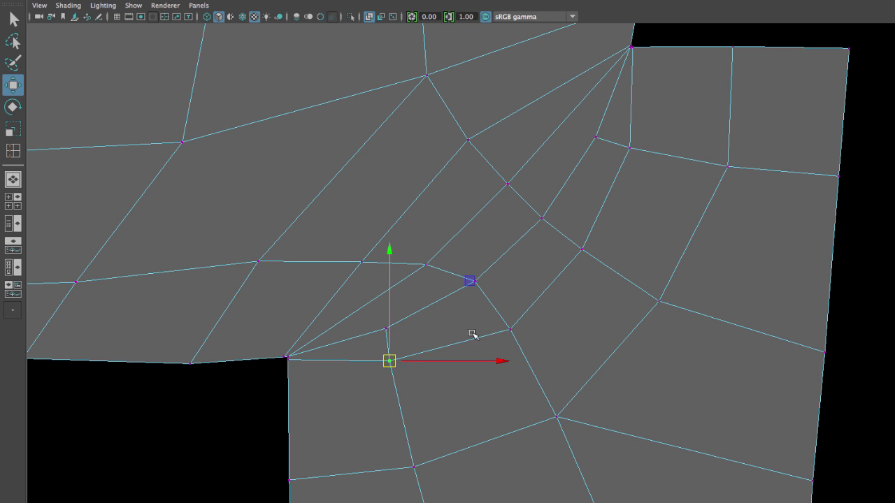
Lower the box-side loop vertex inside the X box slightly and shift the adjacent strip vertex diagonally down to the left.
left_click(508, 330)
left_click_drag(509, 329, 509, 333)
left_click(488, 274)
left_click_drag(489, 274, 483, 280)
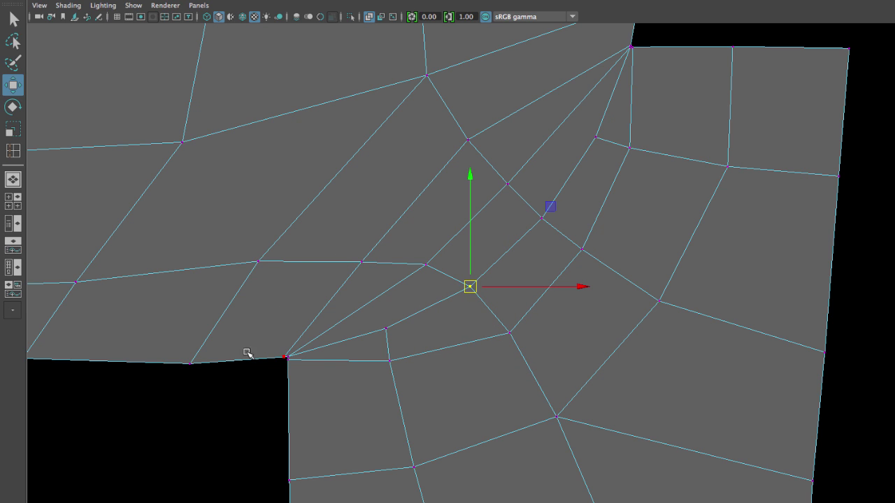
Return the sign mesh to object mode and display it textured with smooth mesh preview.
right_click_drag(431, 282, 478, 260)
left_click(698, 42)
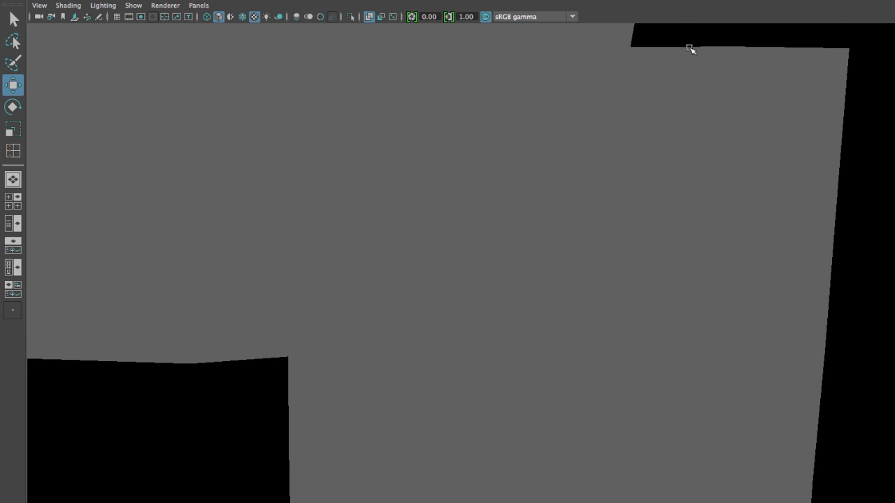
left_click(681, 119)
key("6")
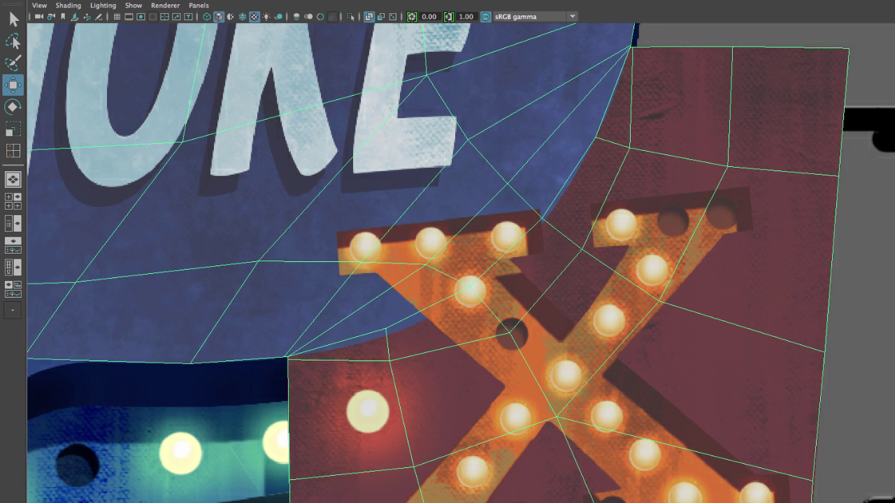
key("3")
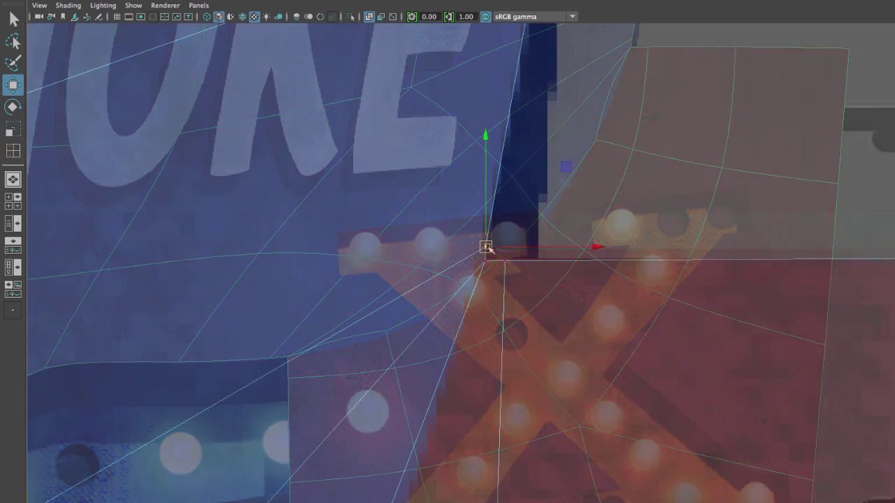
Move the shield-edge vertex just above the X box's upper corner slightly up along the shield outline.
left_click_drag(487, 246, 491, 234)
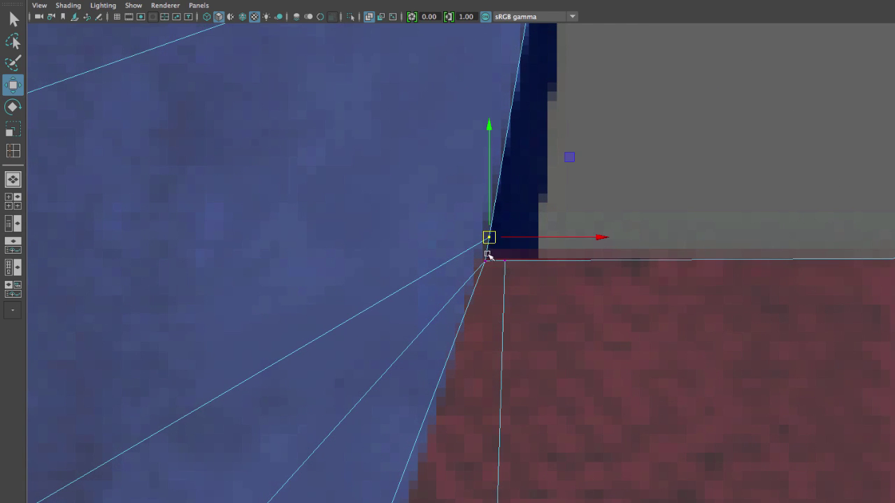
right_click_drag(489, 250, 489, 217)
left_click(497, 283)
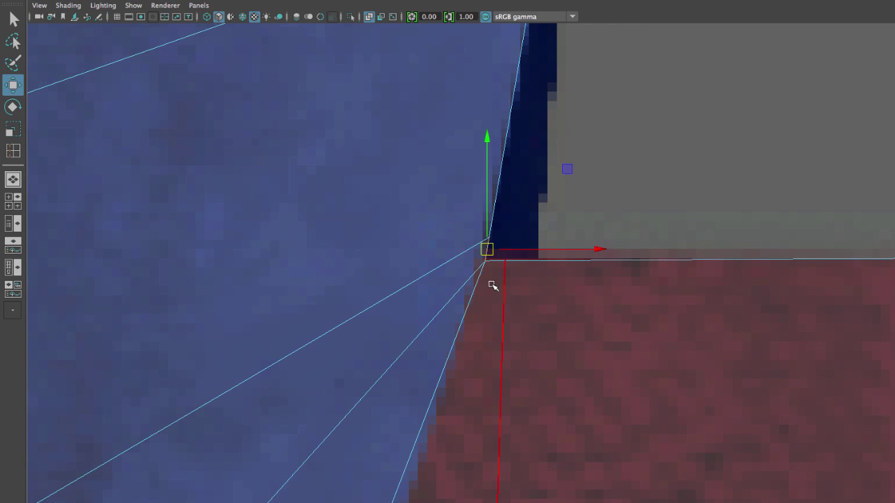
Inspect the short edge and neighbouring vertex at the X box's upper corner, then leave smooth preview and component mode.
key("q")
left_click(499, 252)
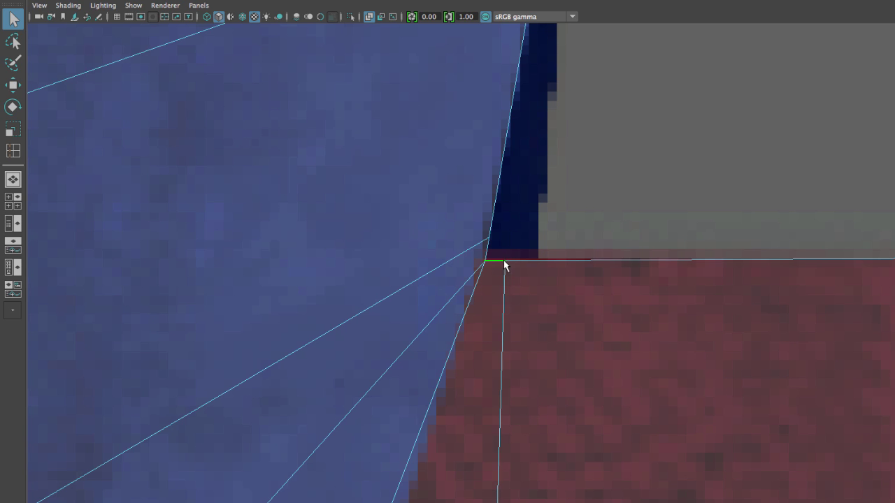
right_click_drag(503, 260, 481, 264)
left_click_drag(514, 268, 506, 262)
key("w")
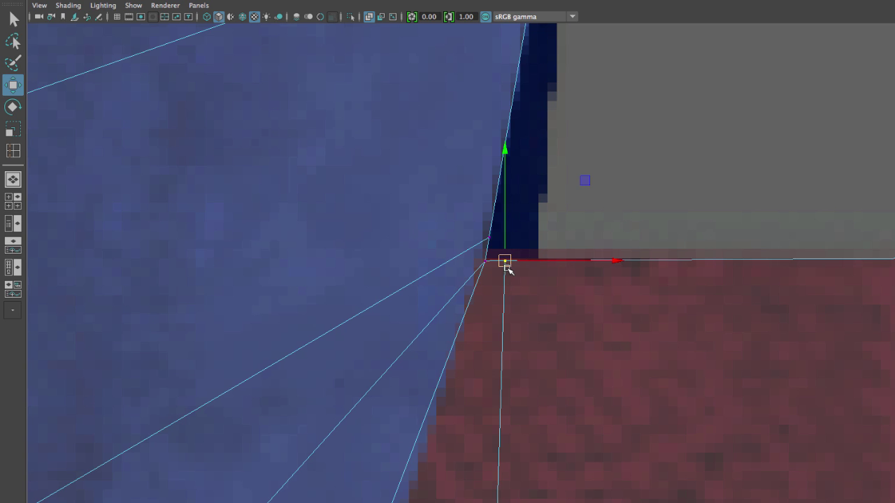
left_click_drag(511, 270, 605, 296)
key("1")
right_click_drag(487, 262, 515, 250)
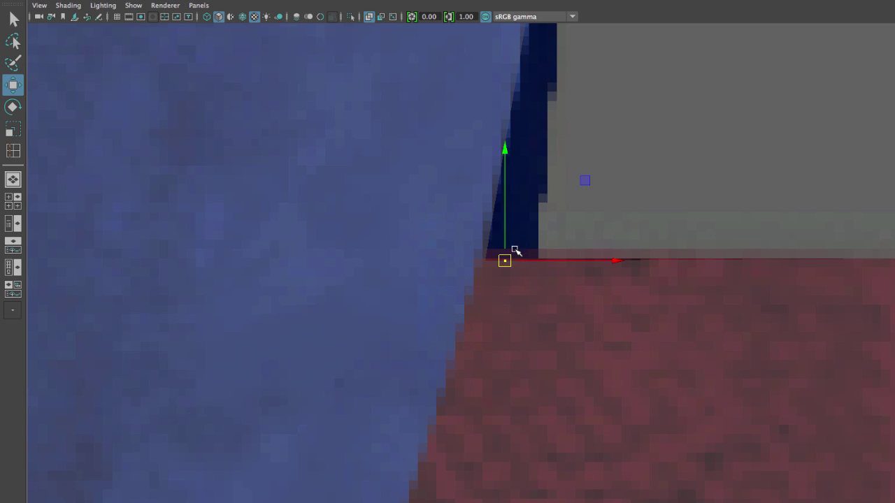
Examine the closely spaced vertices at the lower corner where the shield outline meets the X box.
right_click_drag(598, 283, 457, 290, "alt")
left_click(448, 328)
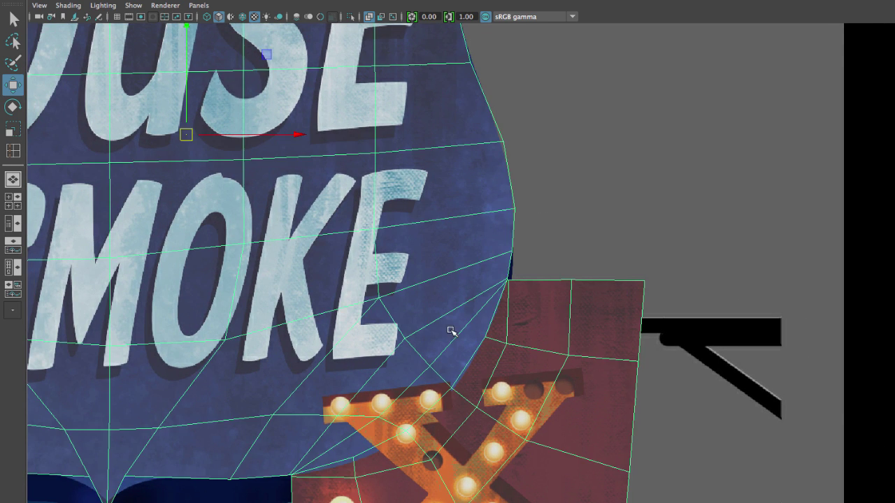
middle_click_drag(437, 299, 557, 144, "alt")
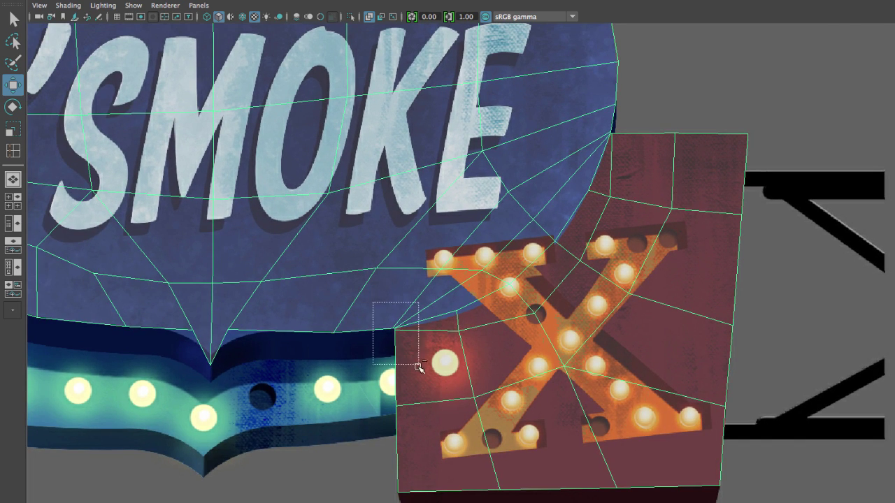
scroll(421, 349, "up", 8)
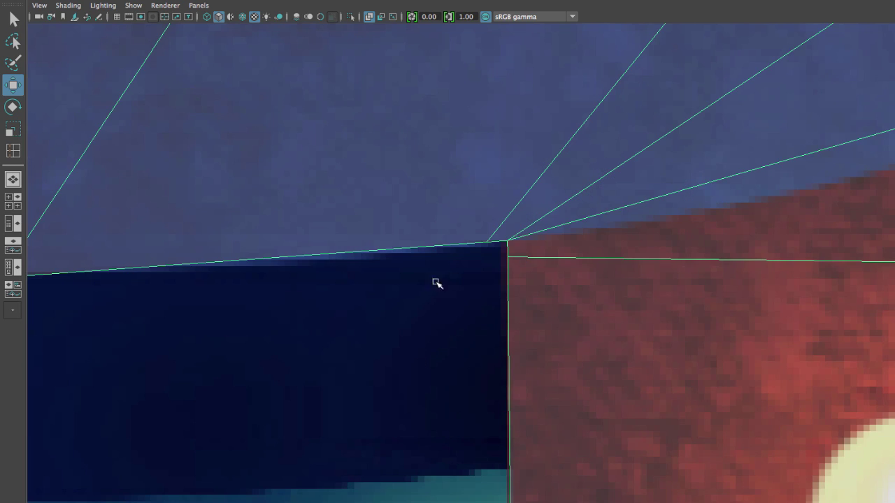
right_click_drag(511, 259, 468, 259)
left_click(508, 258)
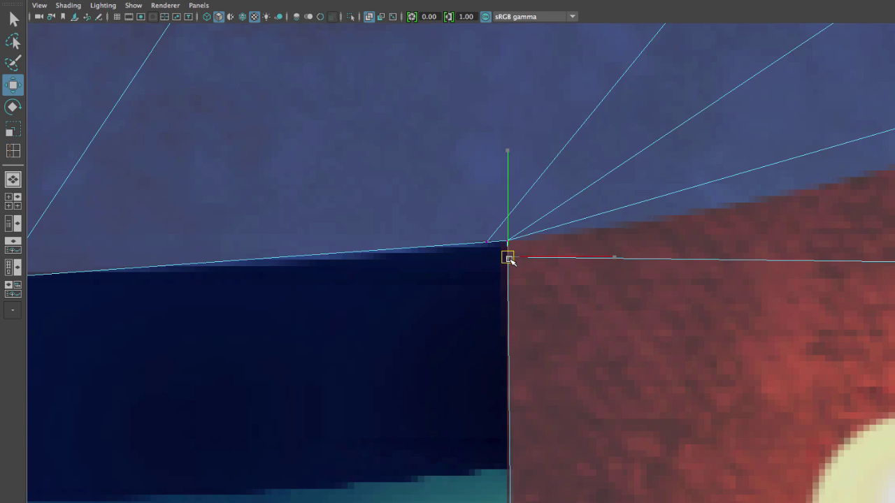
scroll(489, 250, "down", 4)
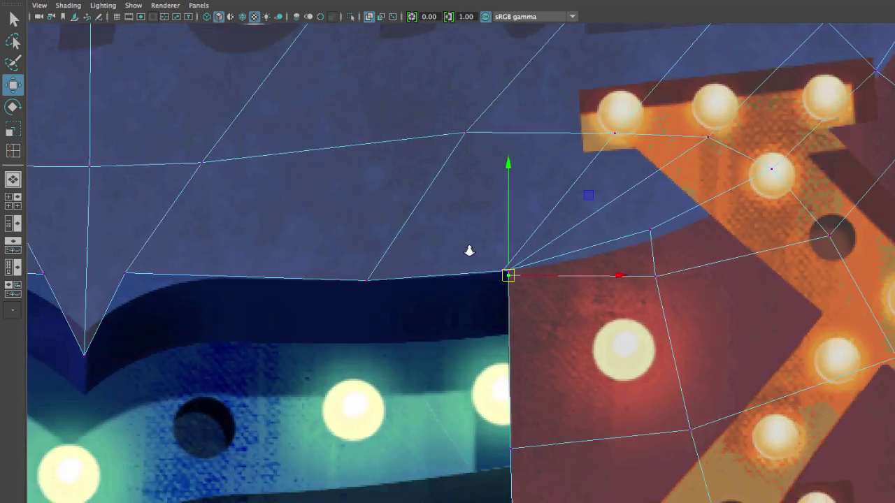
scroll(469, 251, "down", 5)
middle_click_drag(556, 243, 461, 351, "alt")
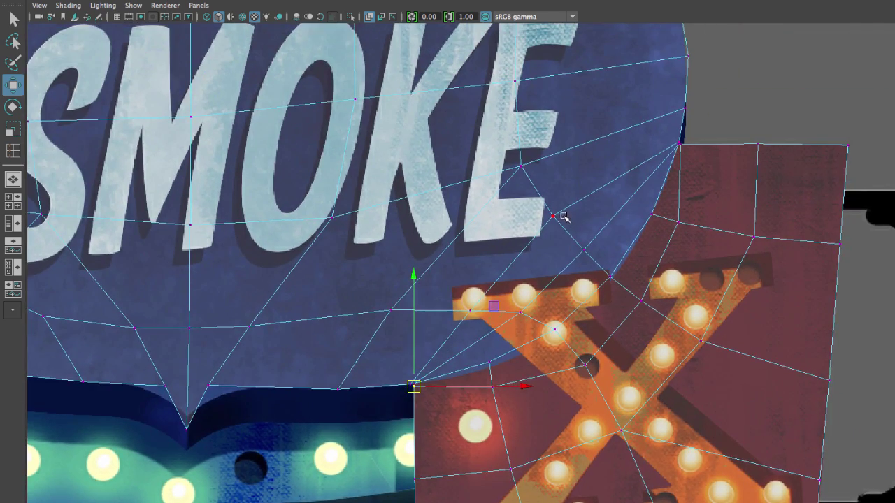
Nudge the shield vertex below the letter E slightly up and to the left with texture display turned off.
left_click(582, 252)
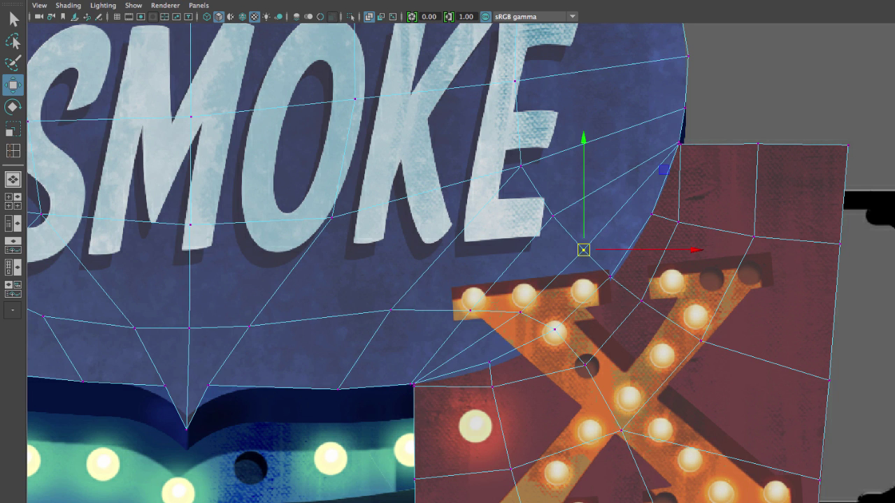
key("5")
left_click_drag(582, 250, 580, 248)
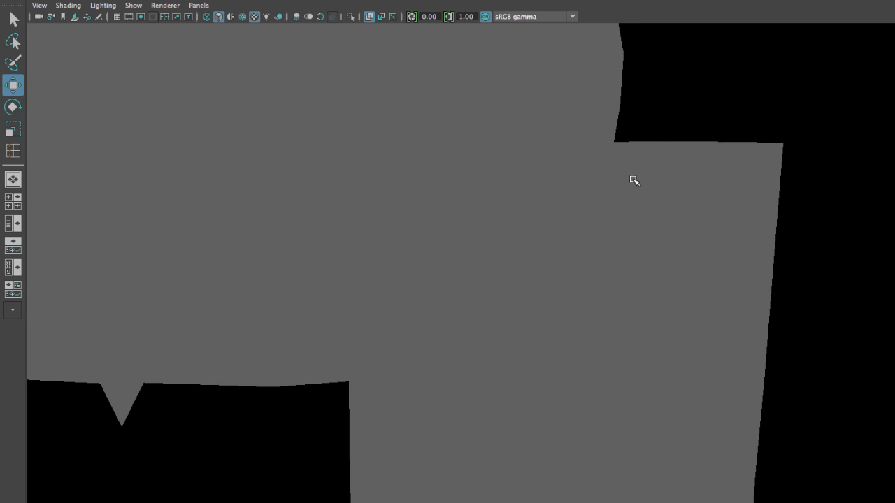
left_click(633, 180)
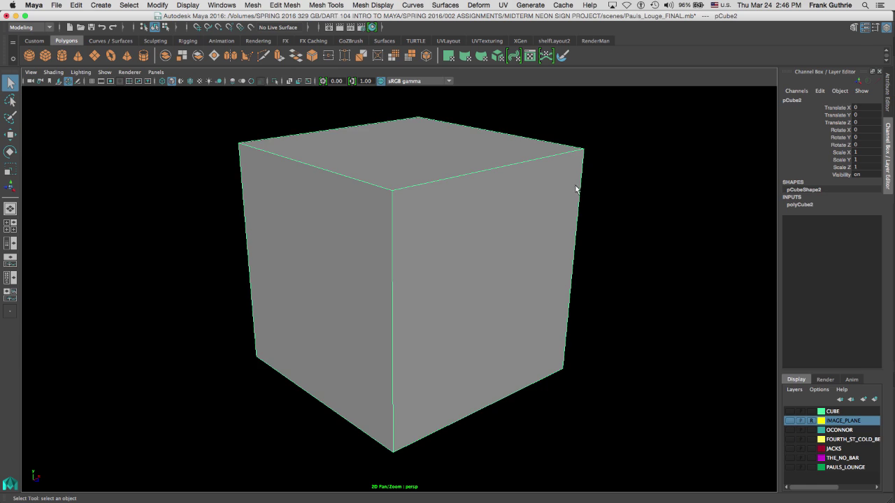
Insert edge loops close to the three cube edges that meet at the front upper corner, then return to object mode.
key("3")
mouse_move(400, 186)
left_mouse_down("alt")
mouse_move(403, 195)
mouse_move(409, 189)
left_mouse_up("alt")
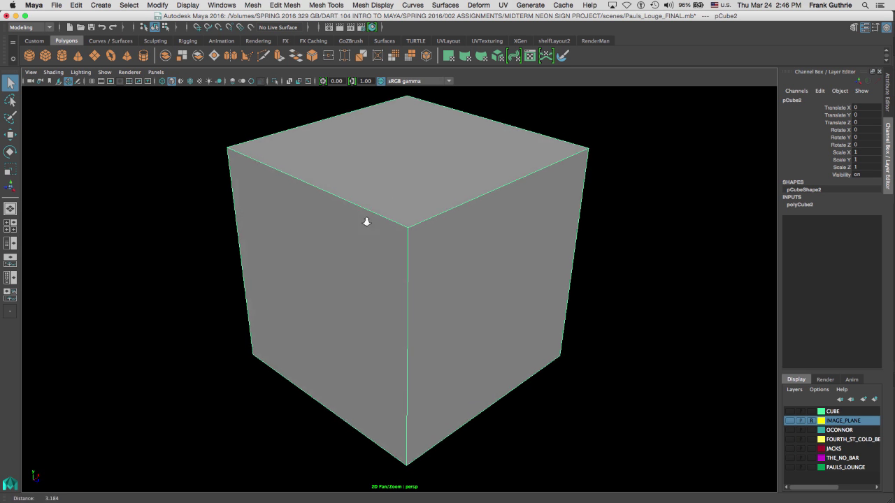
right_click_drag(365, 219, 538, 234, "alt")
left_click_drag(616, 163, 589, 182, "alt")
right_click(589, 177)
right_click_drag(589, 176, 592, 167)
left_click(625, 220)
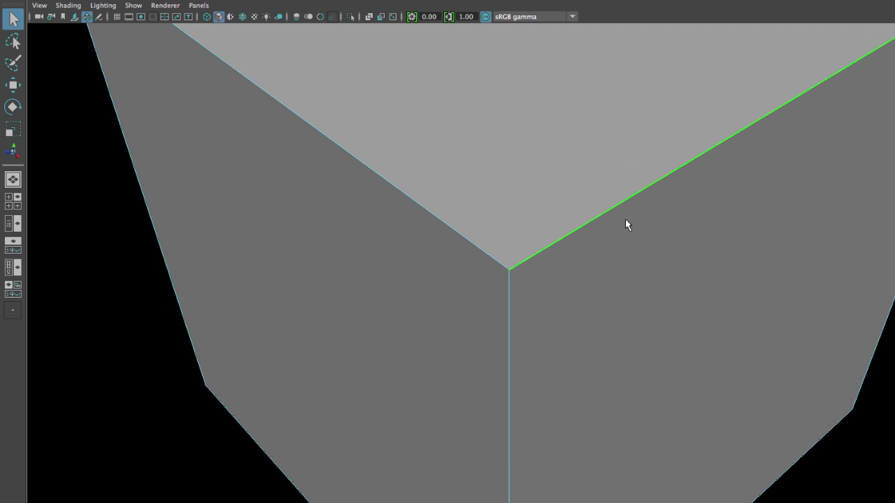
right_click_drag(618, 210, 618, 293, "shift")
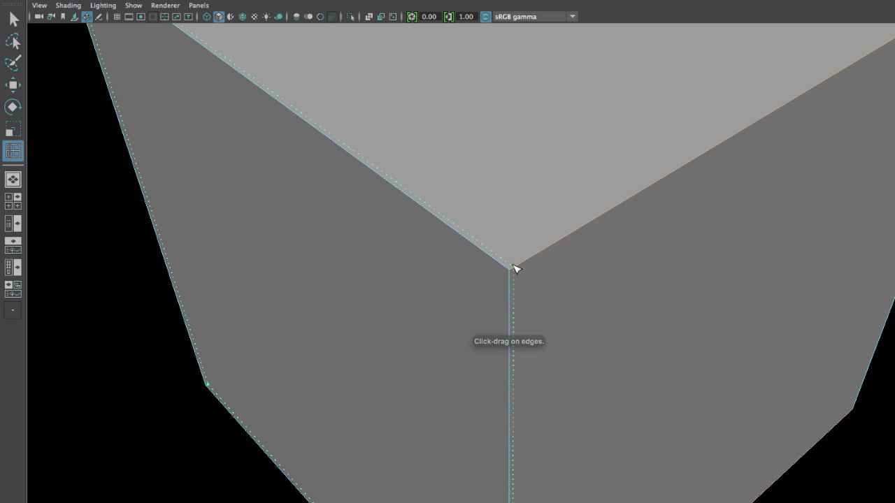
mouse_move(514, 269)
left_mouse_down()
mouse_move(510, 276)
mouse_move(504, 266)
left_mouse_up()
key("q")
right_click_drag(507, 256, 580, 216)
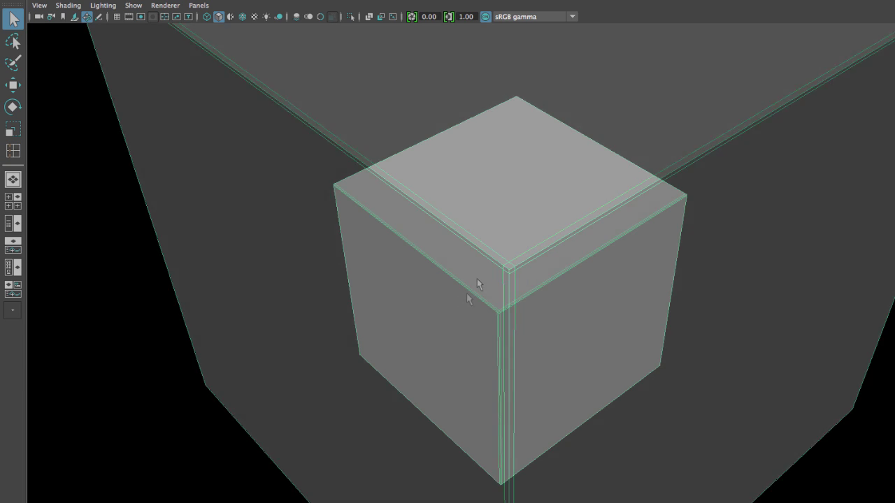
key("alt+x")
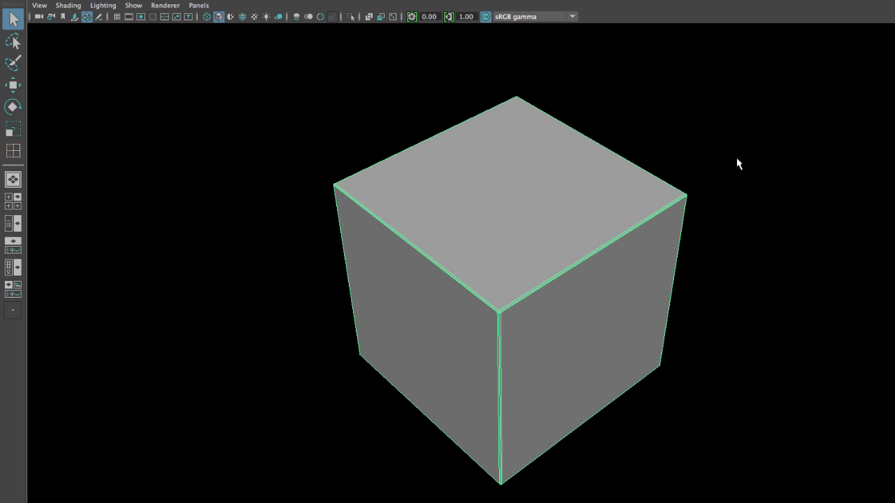
Preview the cube as a smoothed mesh, examine its corners from several sides, and restore the unsmoothed display.
mouse_move(736, 157)
left_mouse_down("alt")
mouse_move(737, 143)
mouse_move(738, 154)
left_mouse_up("alt")
key("3")
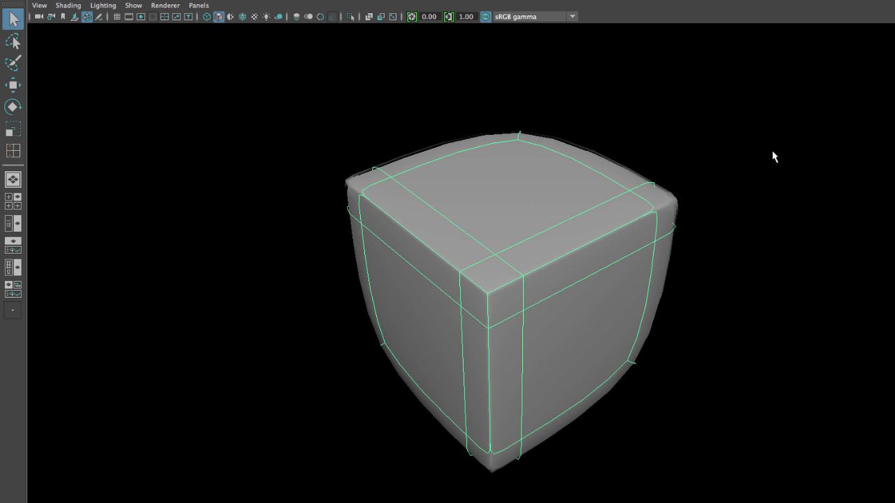
left_click(773, 157)
left_click_drag(768, 186, 608, 210, "alt")
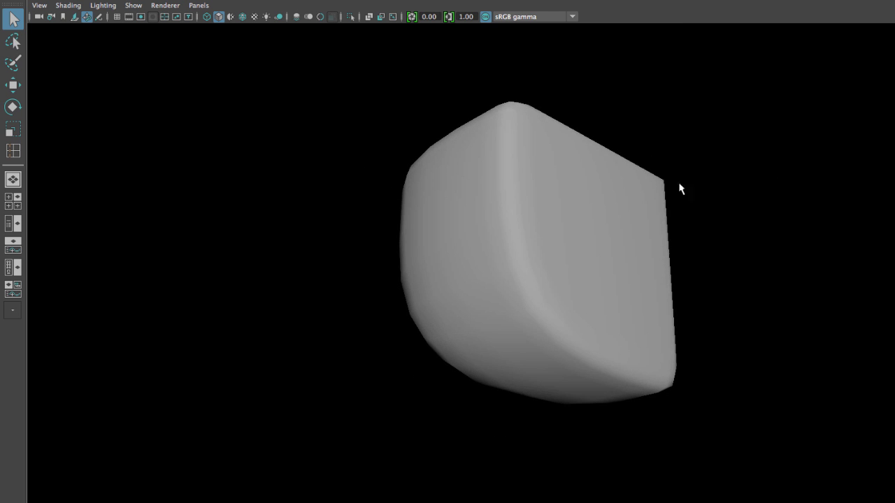
left_click(502, 327)
key("1")
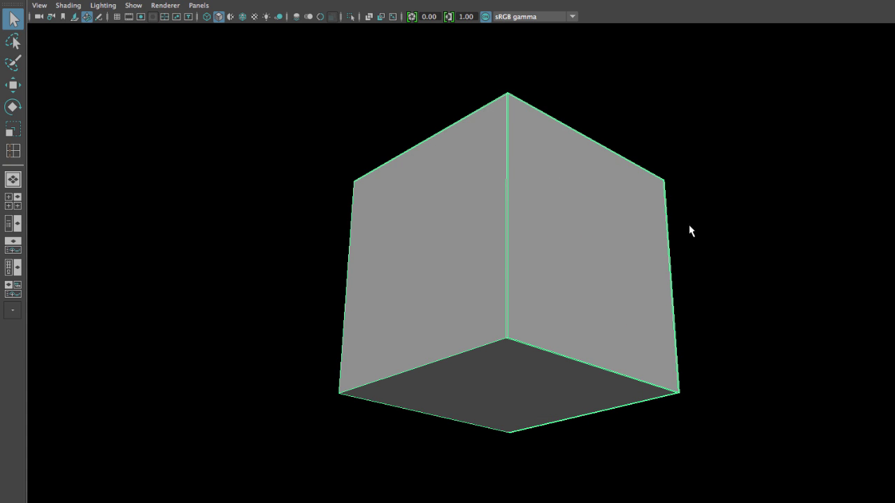
left_click_drag(690, 221, 680, 237, "alt")
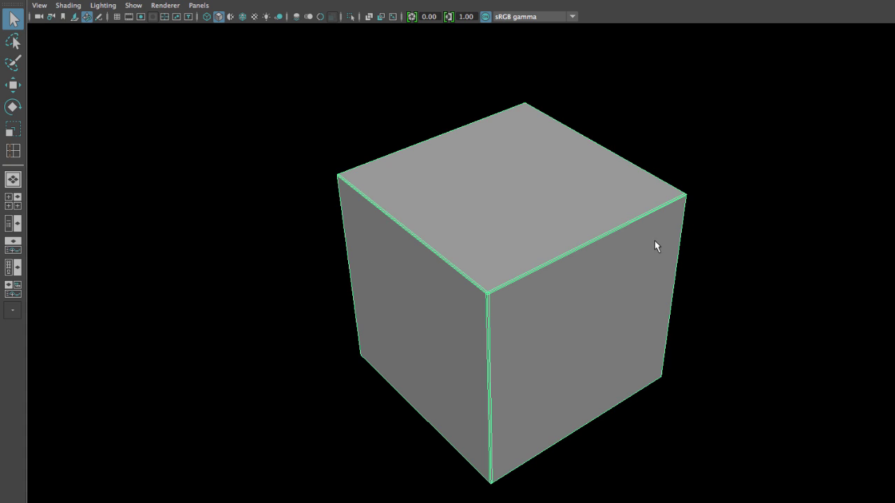
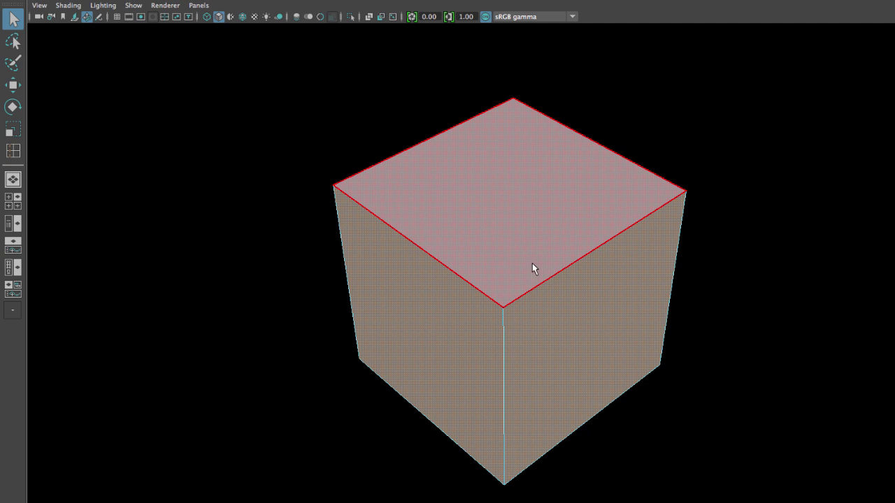
Delete all cube faces except the top one and centre the remaining square in a maximized top view.
key("Delete")
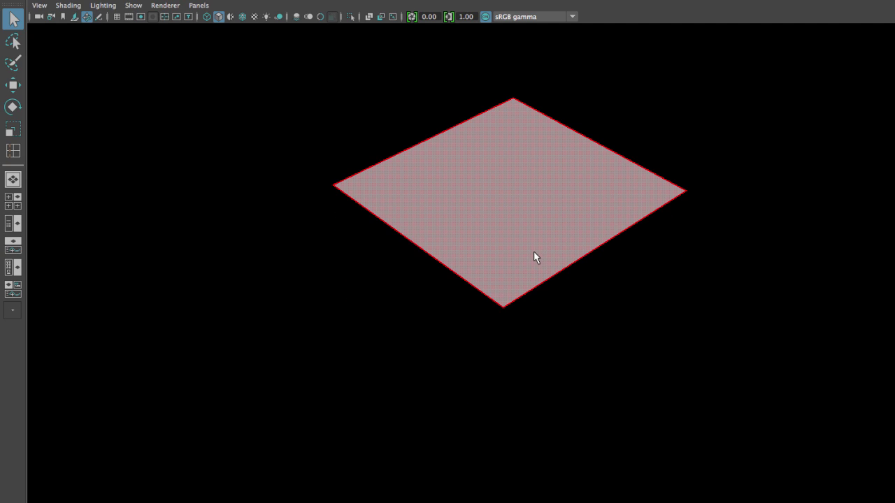
key("space")
left_click(294, 185)
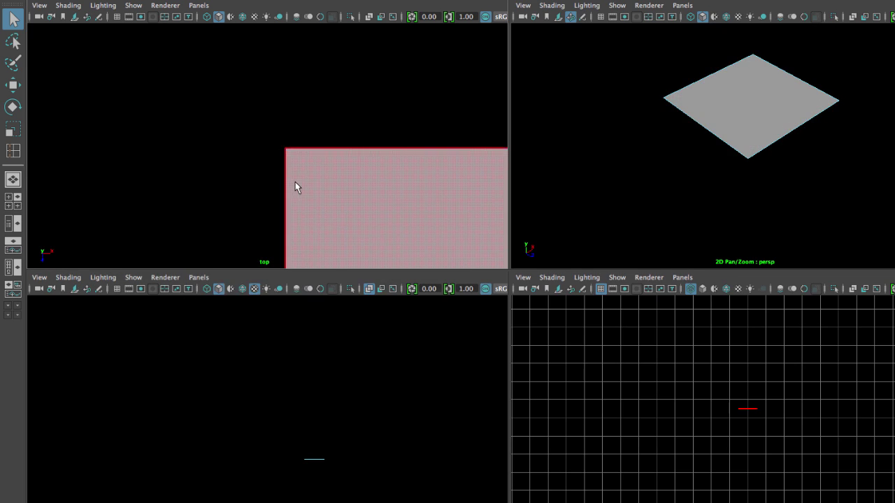
key("space")
mouse_move(671, 271)
right_mouse_down("alt")
mouse_move(539, 267)
mouse_move(667, 279)
right_mouse_up("alt")
middle_click_drag(605, 193, 477, 116, "alt")
right_click_drag(453, 209, 582, 225, "alt")
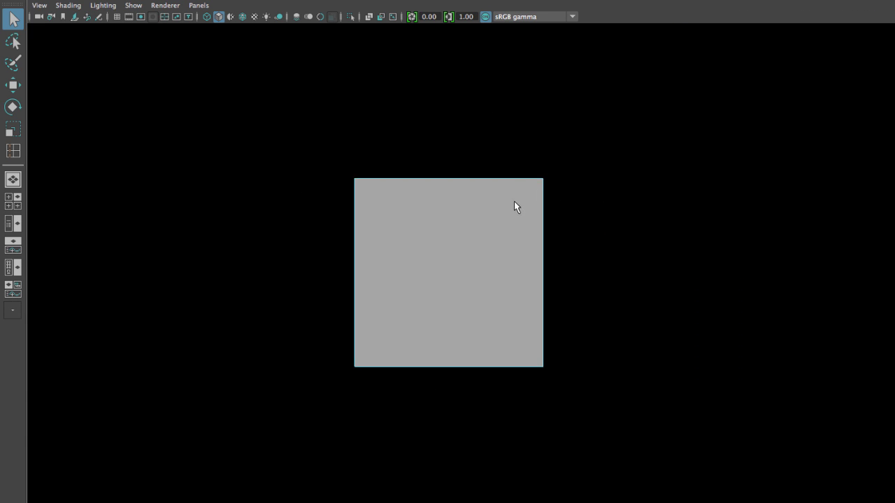
middle_click_drag(514, 201, 562, 221, "alt")
Extrude the square's top and left edges together and scale them outward to about twice their length, forming a mitred corner.
right_click(466, 203)
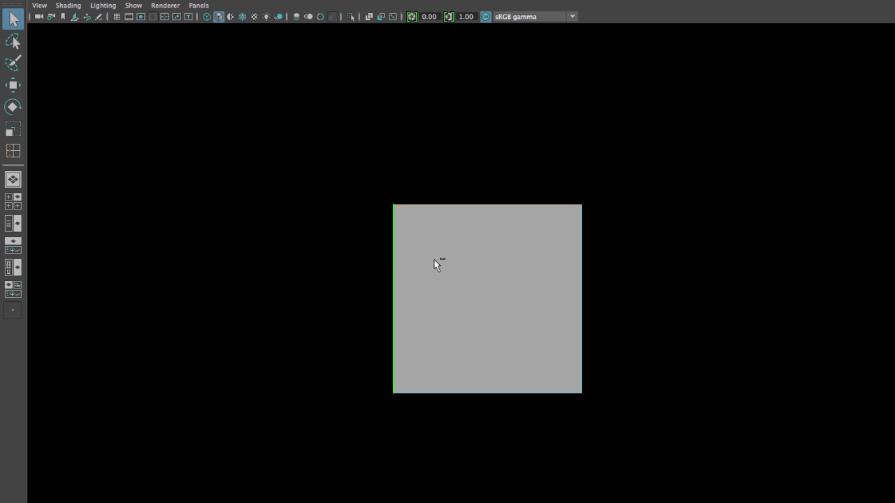
right_click(294, 235, "shift")
right_click_drag(294, 234, 295, 266, "shift")
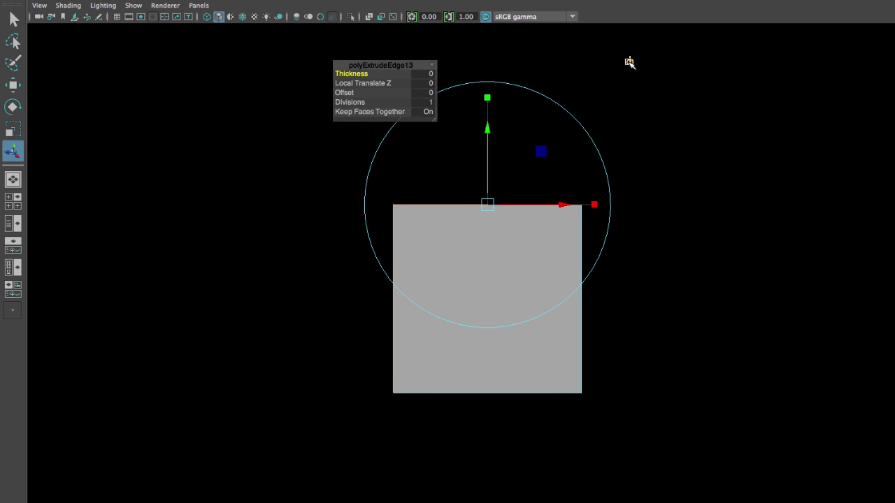
left_click(630, 61)
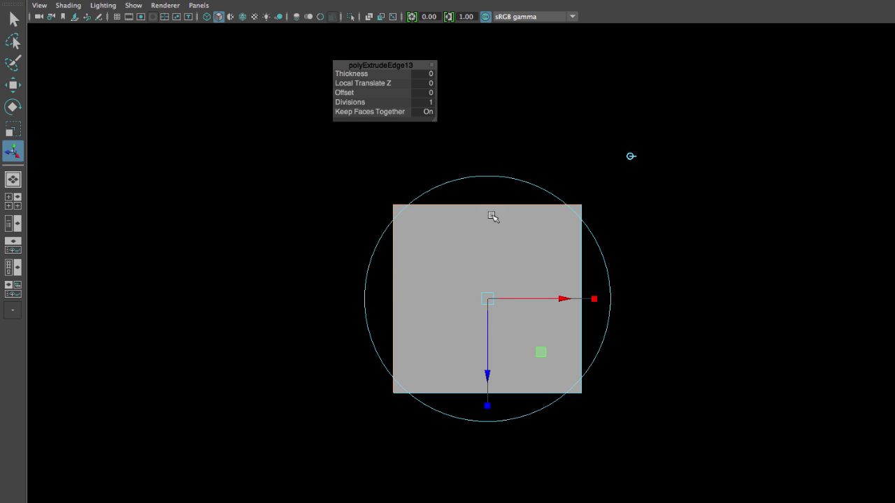
left_click(540, 353)
left_click(594, 298)
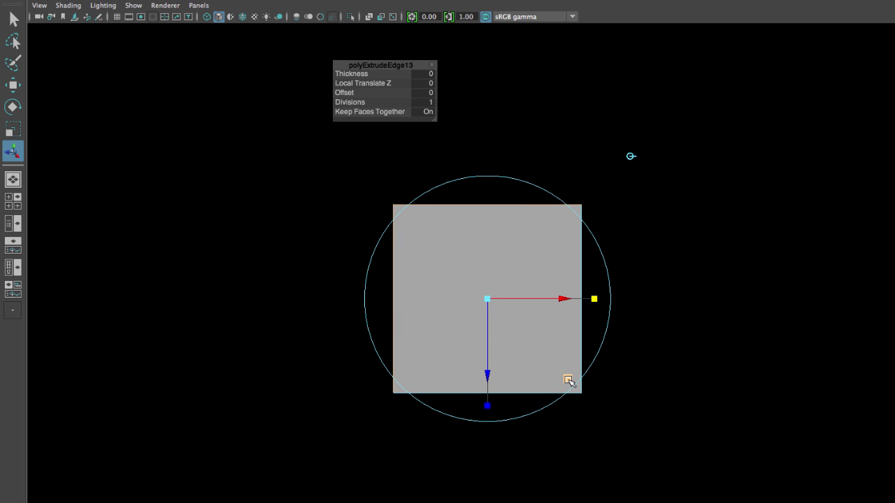
left_click_drag(567, 378, 622, 393)
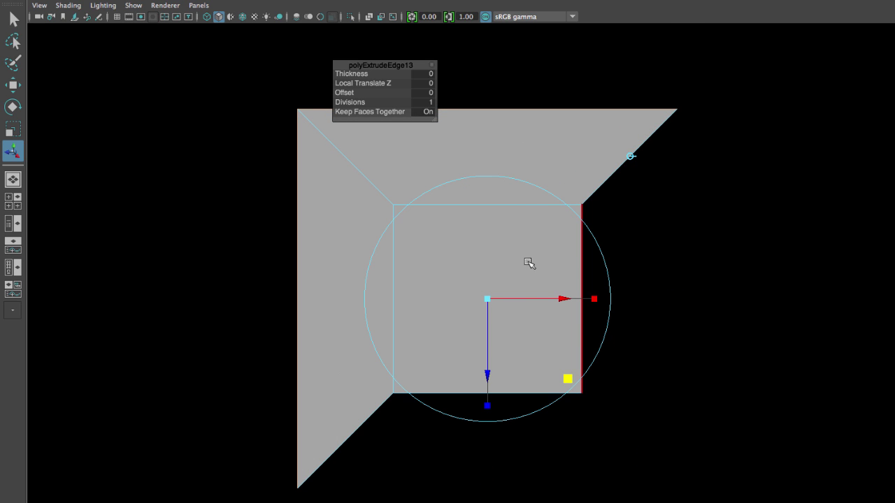
Delete the original inner square face, leaving only the two extruded strips.
key("q")
right_click(498, 285)
right_click_drag(498, 286, 499, 320)
left_click_drag(497, 301, 621, 369)
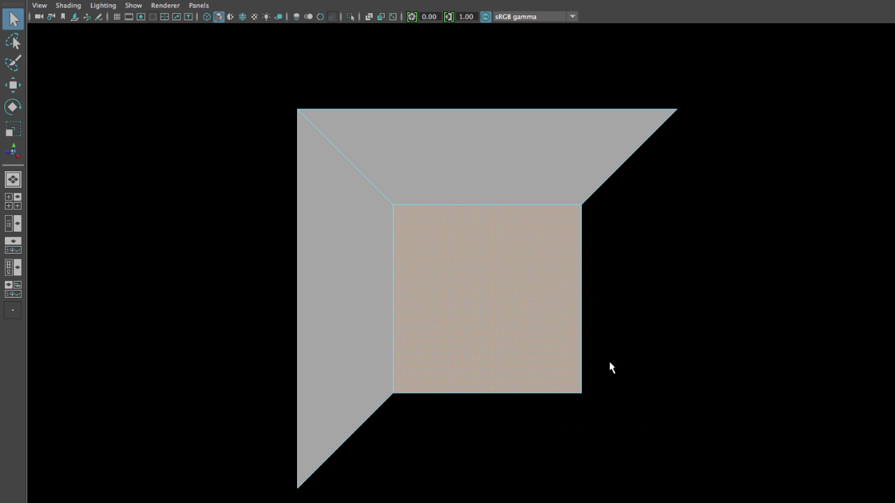
key("Delete")
Move the outer end vertices of both strips in line with the inner ones so the L shape ends square.
right_click(366, 389)
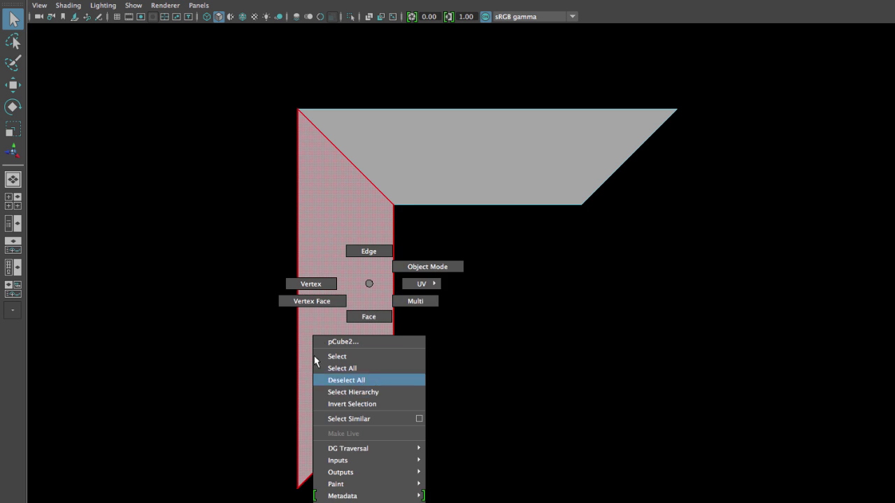
left_click(311, 284)
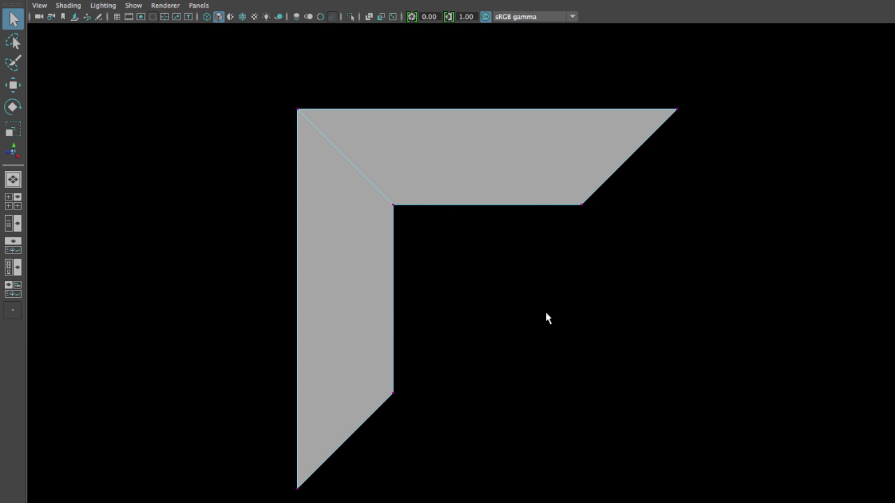
left_click_drag(251, 479, 297, 449)
key("w")
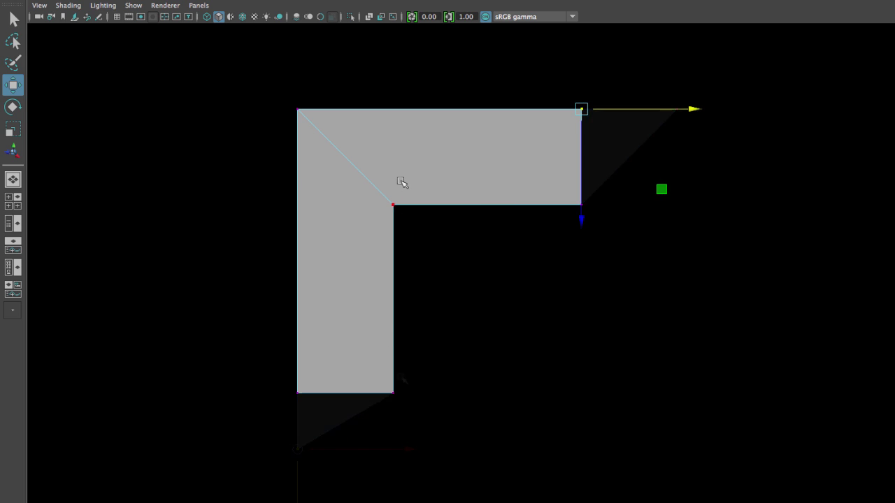
Preview the L shape as a smoothed mesh in object mode, then restore the unsmoothed display.
right_click_drag(401, 182, 454, 170)
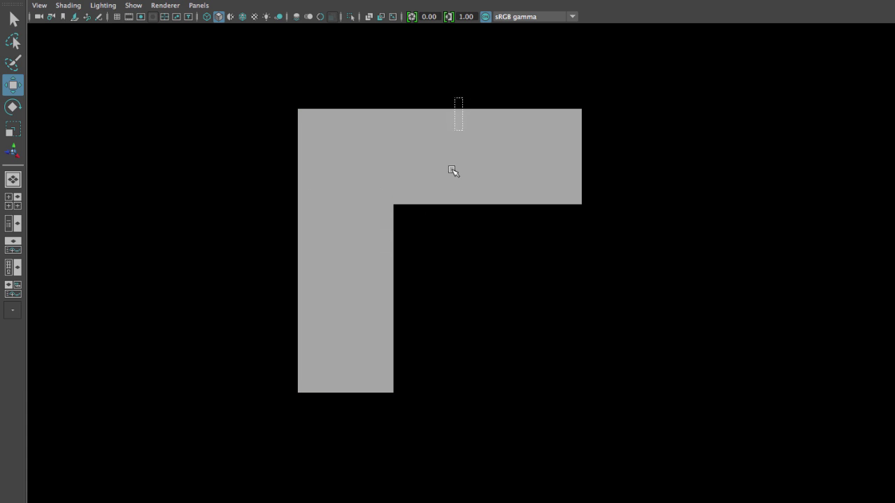
left_click(454, 185)
key("3")
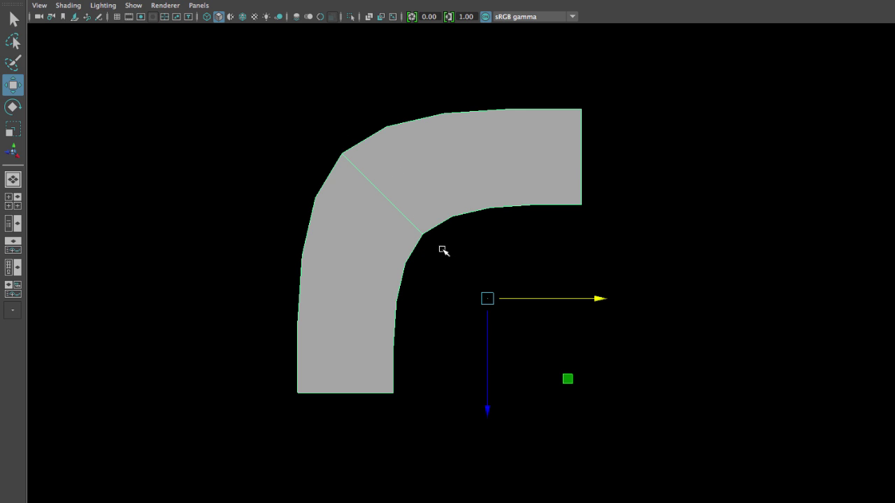
key("ctrl+z")
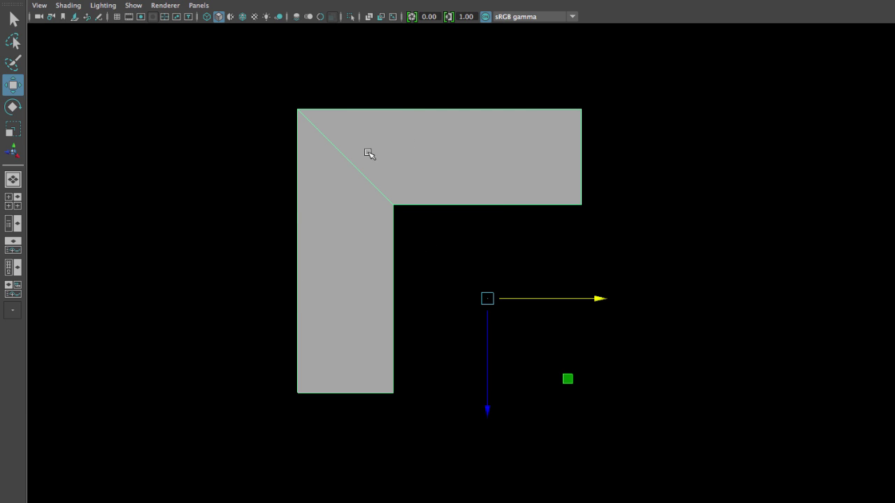
Insert an edge loop close to each side of the corner's diagonal edge, then return to object mode.
right_click_drag(354, 165, 350, 135)
left_click(347, 168)
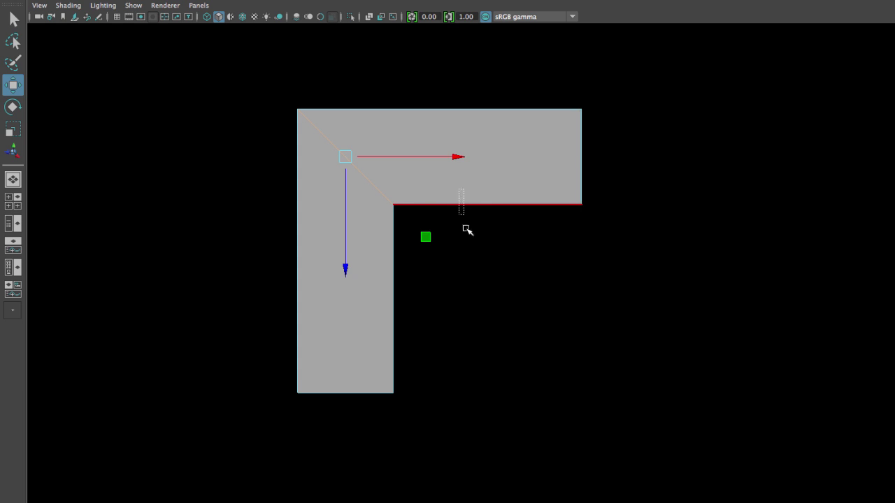
left_click_drag(467, 231, 465, 227)
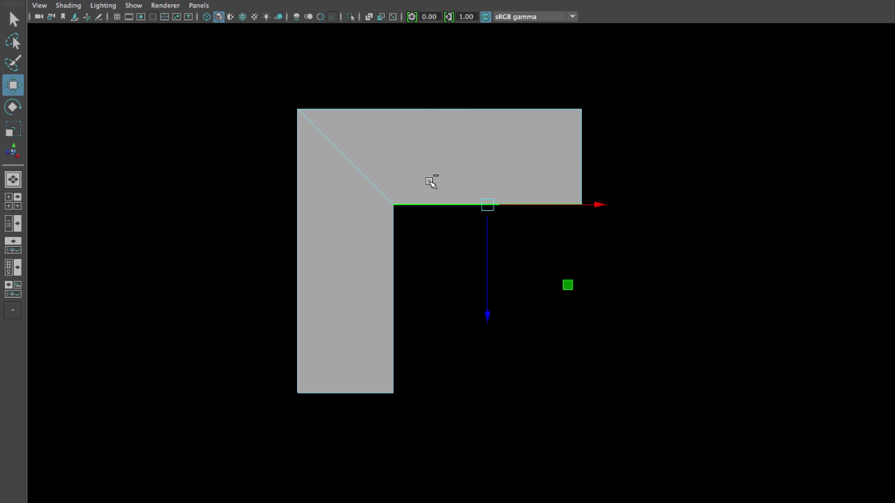
right_click_drag(431, 181, 427, 264, "shift")
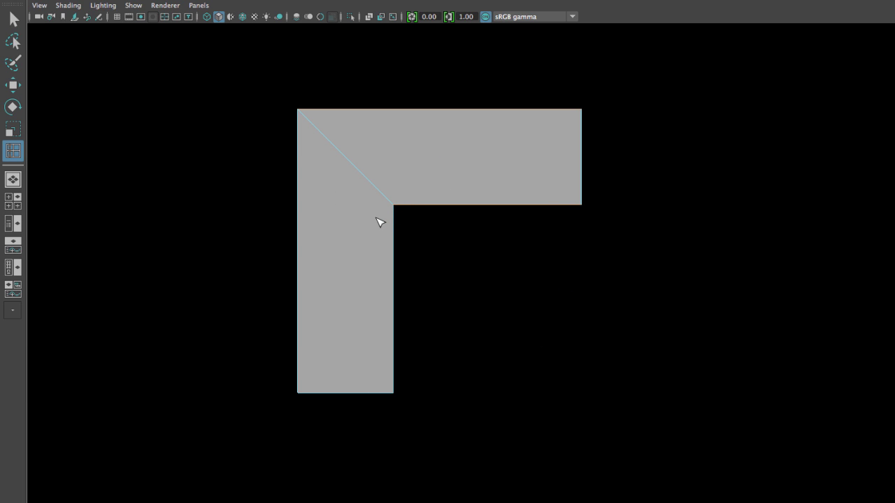
right_click_drag(369, 208, 825, 259, "alt")
middle_click_drag(497, 146, 680, 316, "alt")
right_click_drag(514, 251, 780, 274, "alt")
middle_click_drag(626, 206, 669, 204, "alt")
left_click_drag(532, 324, 527, 324)
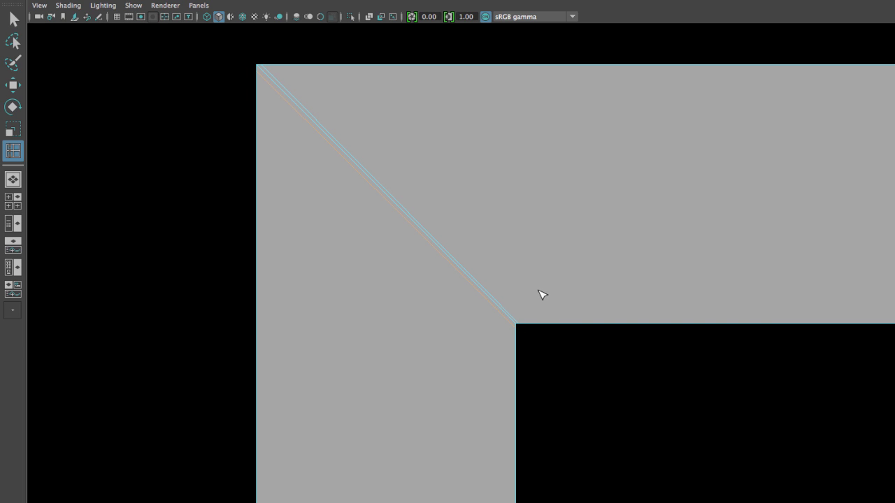
key("q")
right_click_drag(542, 295, 595, 263)
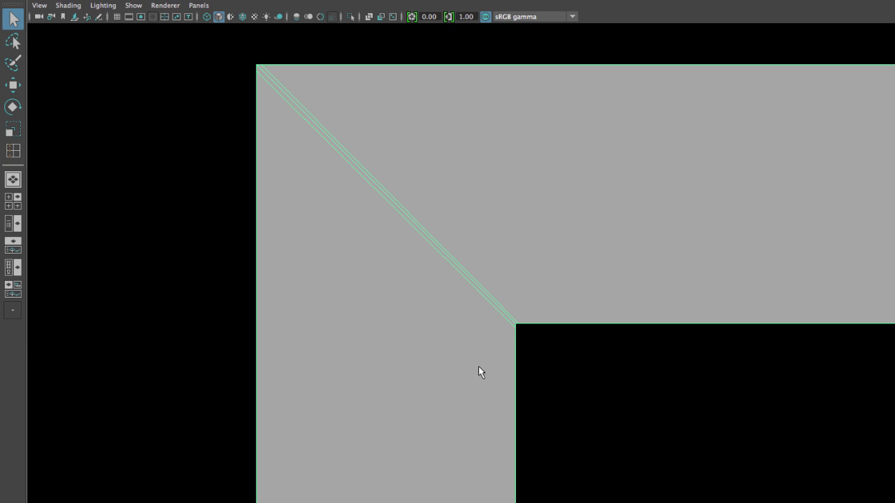
Preview the corner smoothed, undo both inserted edge loops, and restore the unsmoothed display.
key("3")
key("ctrl+z")
key("ctrl+z")
key("ctrl+z")
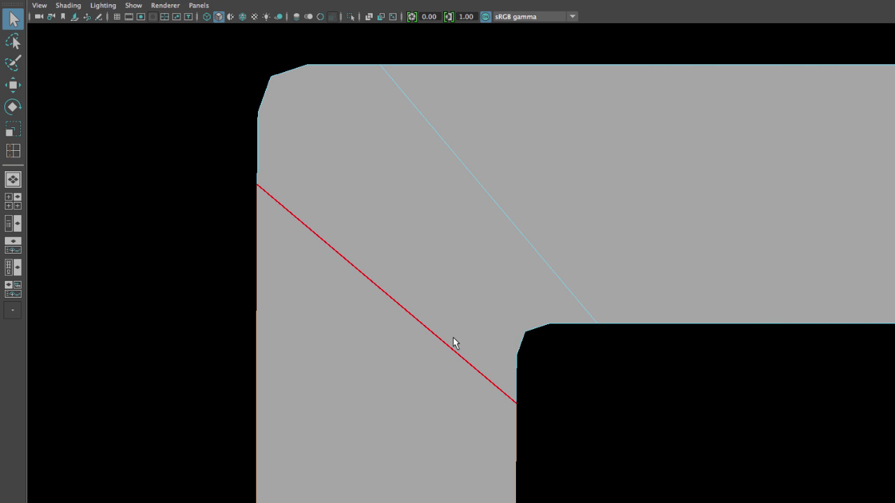
key("ctrl+z")
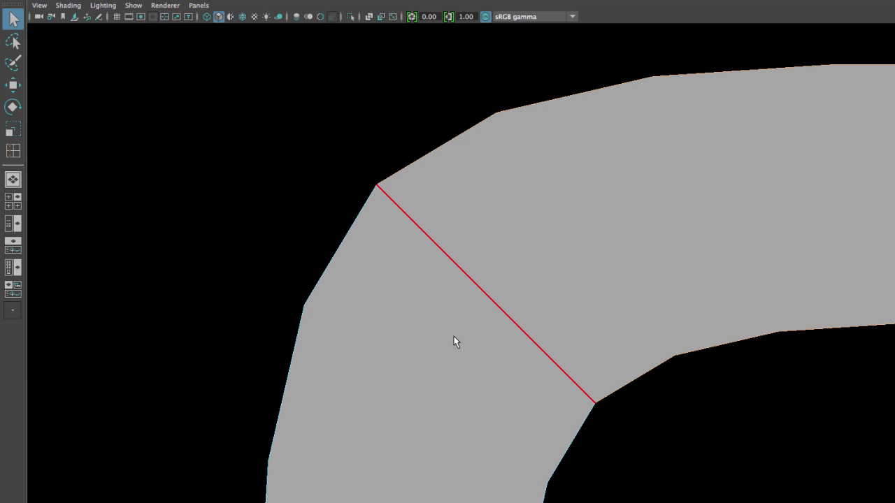
key("1")
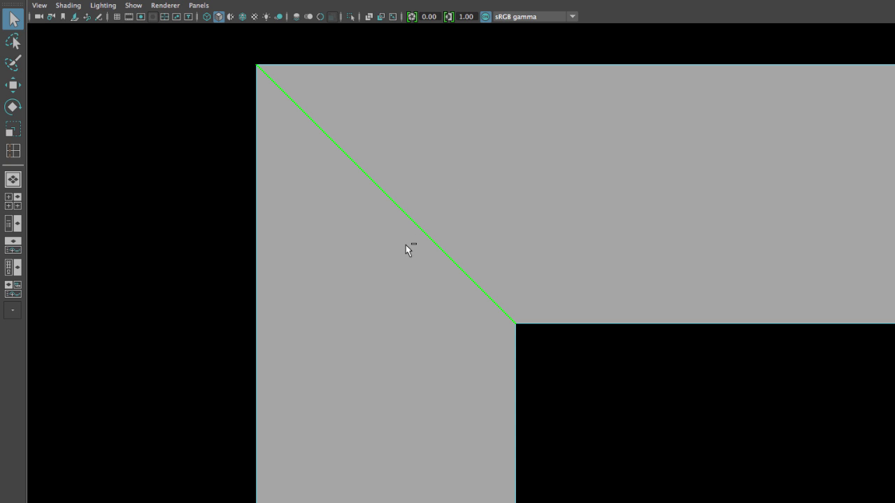
Add offset edge loops tightly along both sides of the corner's diagonal edge and preview the deselected shape smoothed in object mode.
right_click(403, 244, "shift")
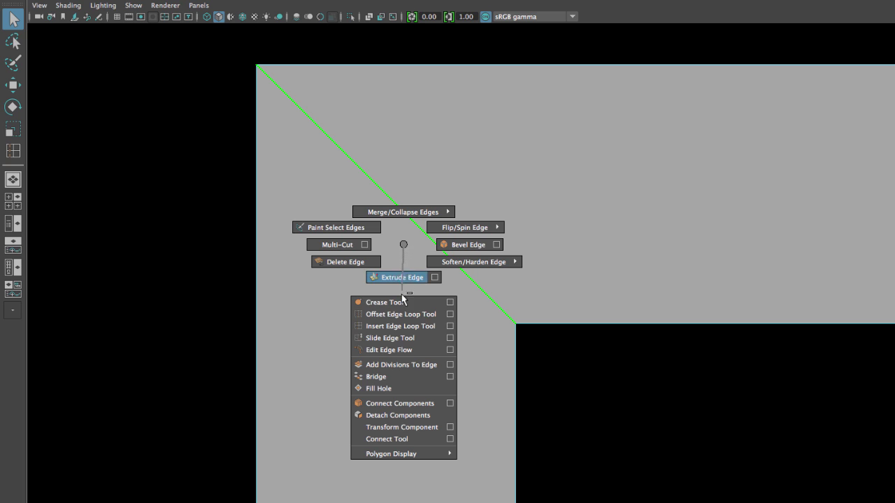
left_click(403, 315)
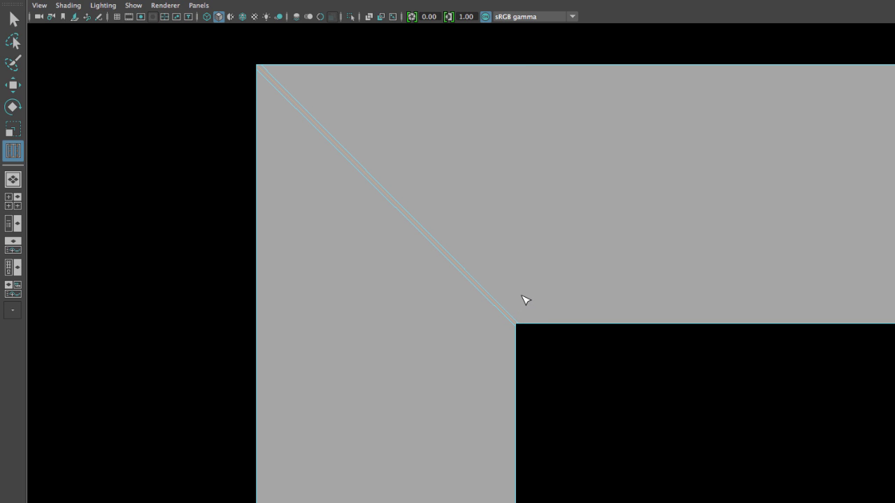
key("q")
right_click_drag(526, 299, 573, 251)
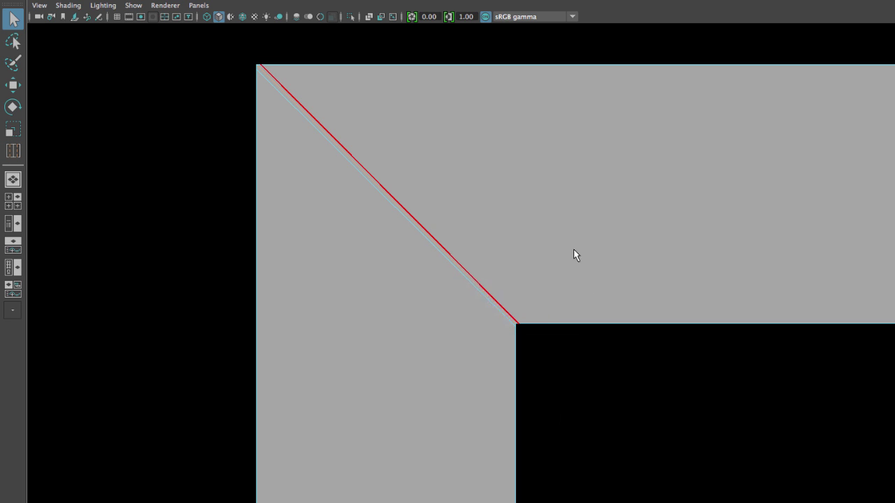
key("3")
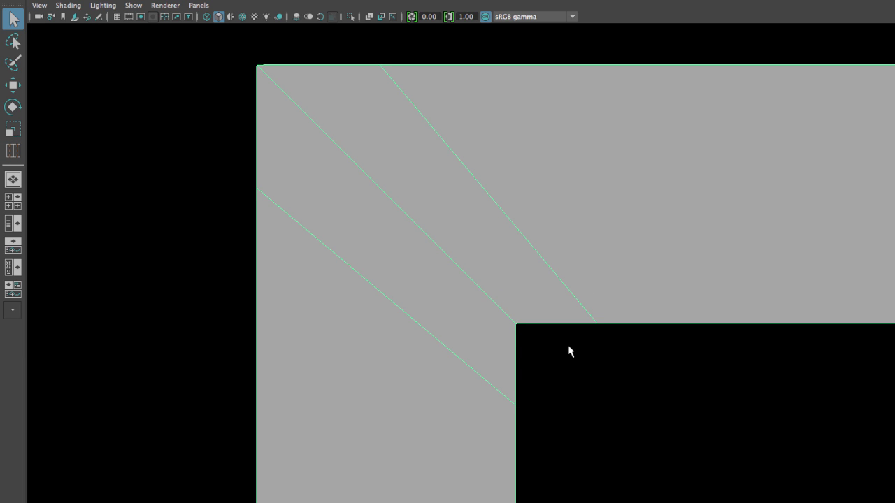
left_click(594, 375)
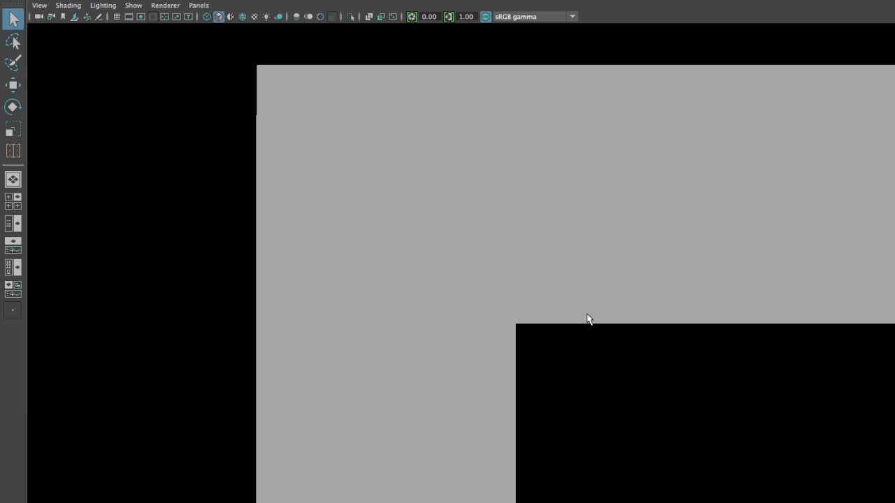